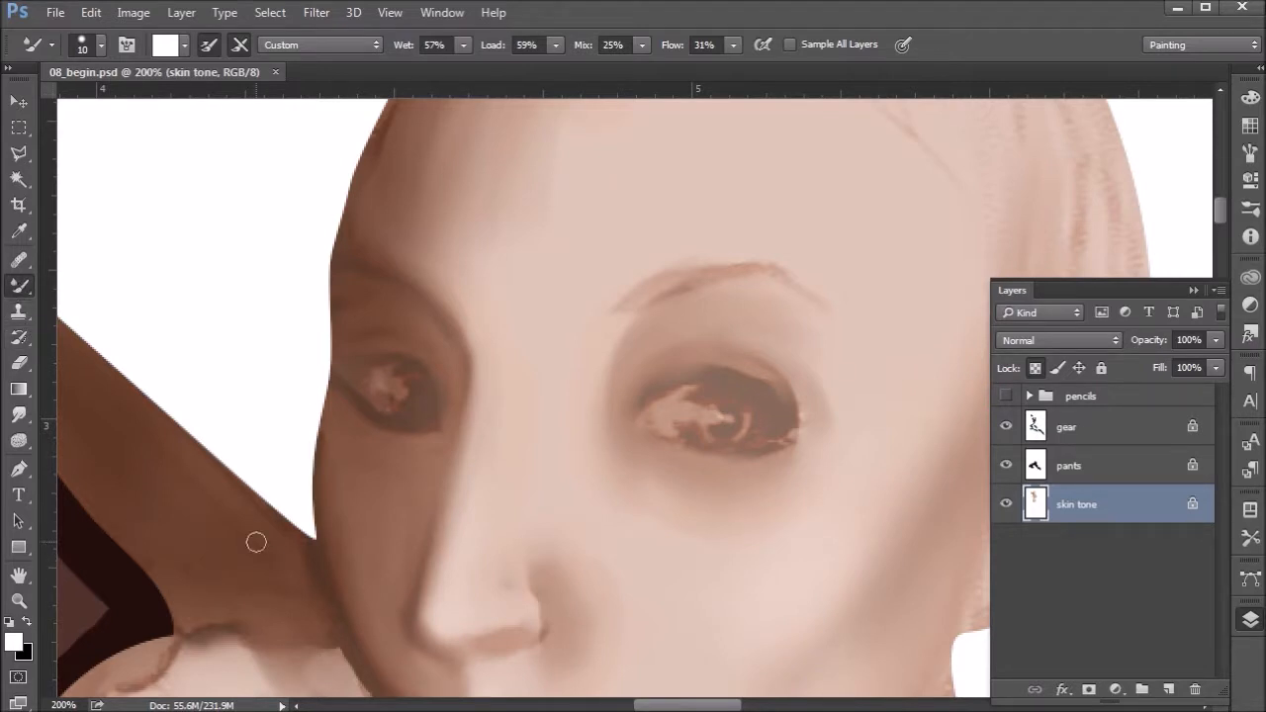
Select the Mixer Brush Tool and sample the brown skin shadow above the shaded eye as the foreground colour.
right_click(20, 295)
left_click(67, 342)
left_click(52, 45)
left_click(97, 370)
left_click(13, 641)
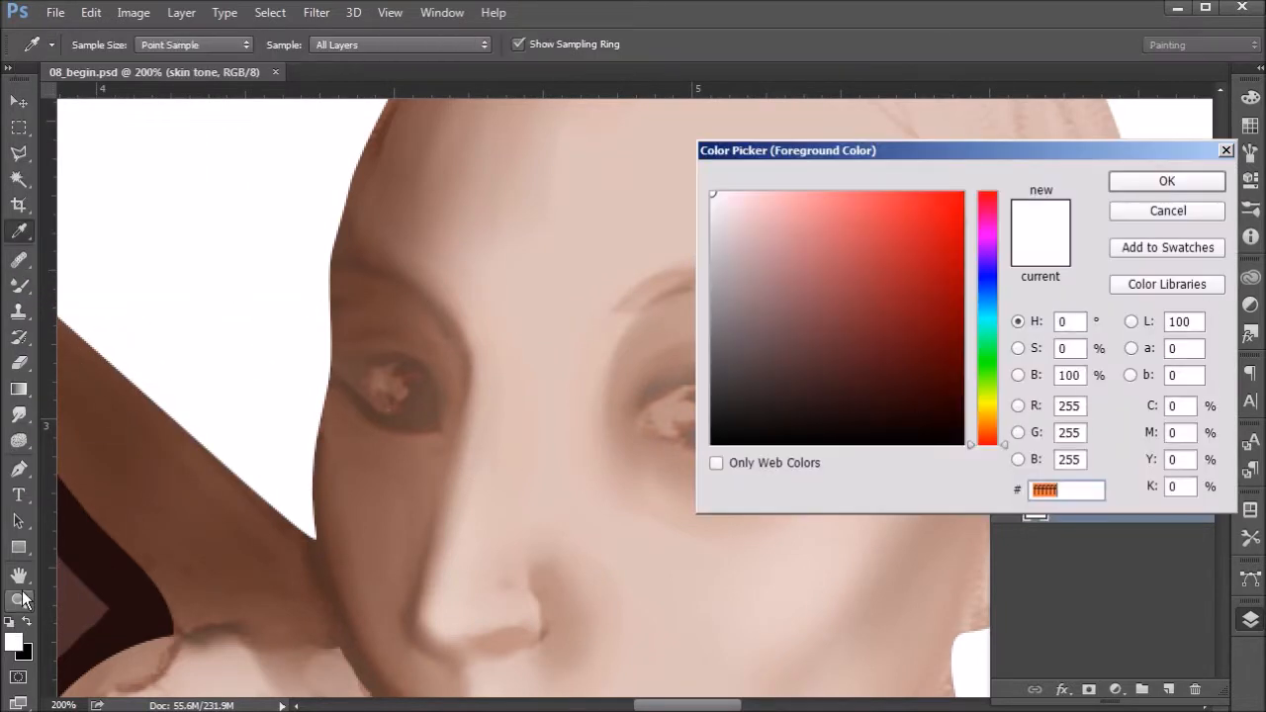
left_click(404, 307)
left_click(1163, 181)
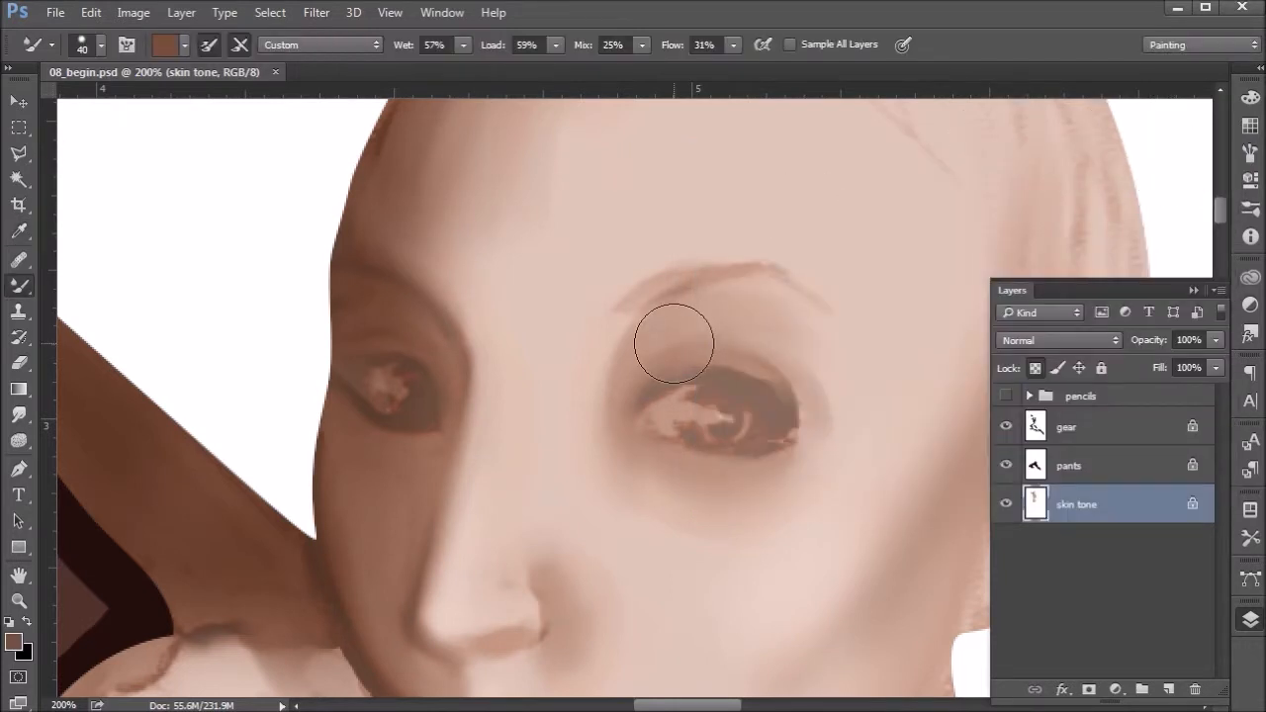
Reduce the mixer brush to 8 px and blend brown shading around the upper lid and lower corner of the lit eye.
key("bracketleft")
key("bracketleft")
key("bracketleft")
key("bracketleft")
key("bracketleft")
left_click(664, 377)
mouse_move(643, 397)
left_mouse_down()
mouse_move(716, 368)
mouse_move(651, 394)
mouse_move(753, 373)
left_mouse_up()
mouse_move(663, 378)
left_mouse_down()
mouse_move(786, 397)
mouse_move(727, 371)
mouse_move(806, 432)
mouse_move(783, 383)
mouse_move(739, 351)
mouse_move(806, 386)
mouse_move(712, 355)
mouse_move(655, 383)
mouse_move(796, 389)
mouse_move(736, 362)
mouse_move(807, 418)
mouse_move(757, 349)
mouse_move(658, 374)
left_mouse_up()
mouse_move(722, 348)
left_mouse_down()
mouse_move(636, 392)
mouse_move(757, 354)
mouse_move(807, 390)
mouse_move(669, 355)
mouse_move(754, 354)
mouse_move(654, 376)
mouse_move(736, 357)
left_mouse_up()
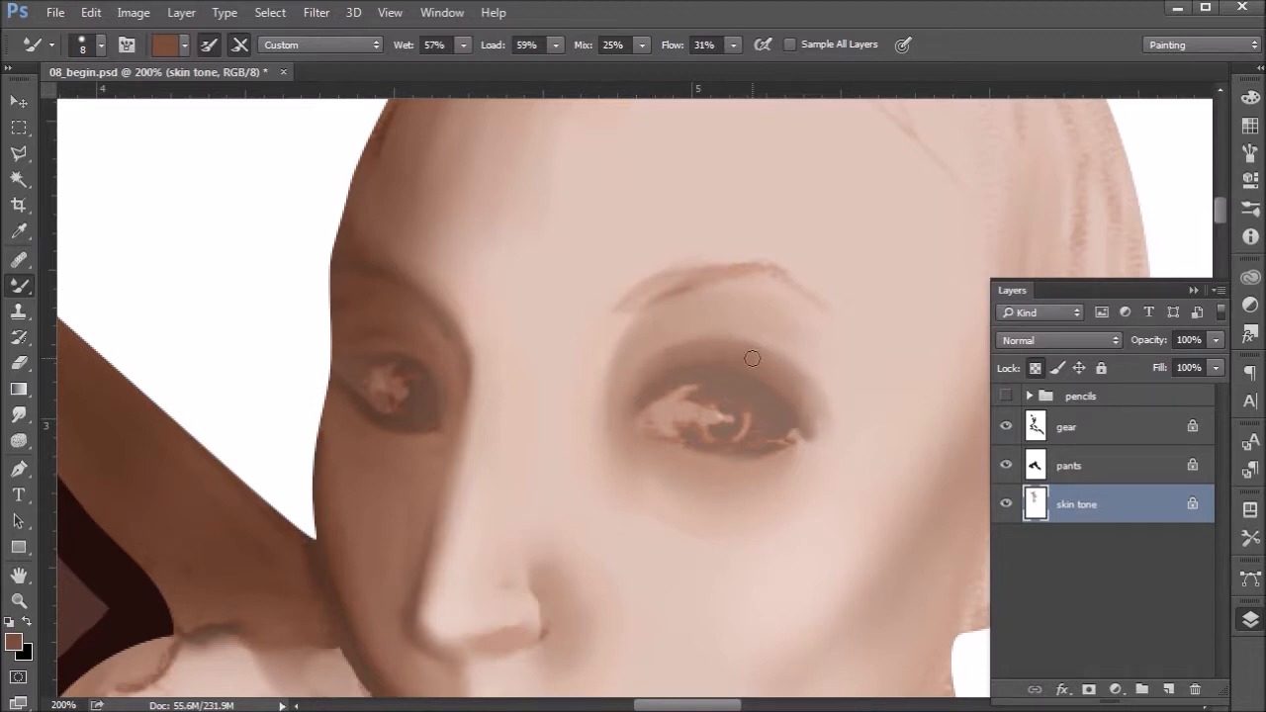
mouse_move(732, 427)
left_mouse_down()
mouse_move(651, 449)
mouse_move(731, 457)
mouse_move(671, 443)
mouse_move(748, 453)
mouse_move(687, 451)
mouse_move(797, 437)
mouse_move(781, 442)
mouse_move(806, 422)
mouse_move(787, 447)
mouse_move(705, 465)
mouse_move(810, 437)
mouse_move(761, 460)
mouse_move(802, 437)
mouse_move(790, 453)
mouse_move(804, 444)
mouse_move(754, 455)
mouse_move(801, 456)
left_mouse_up()
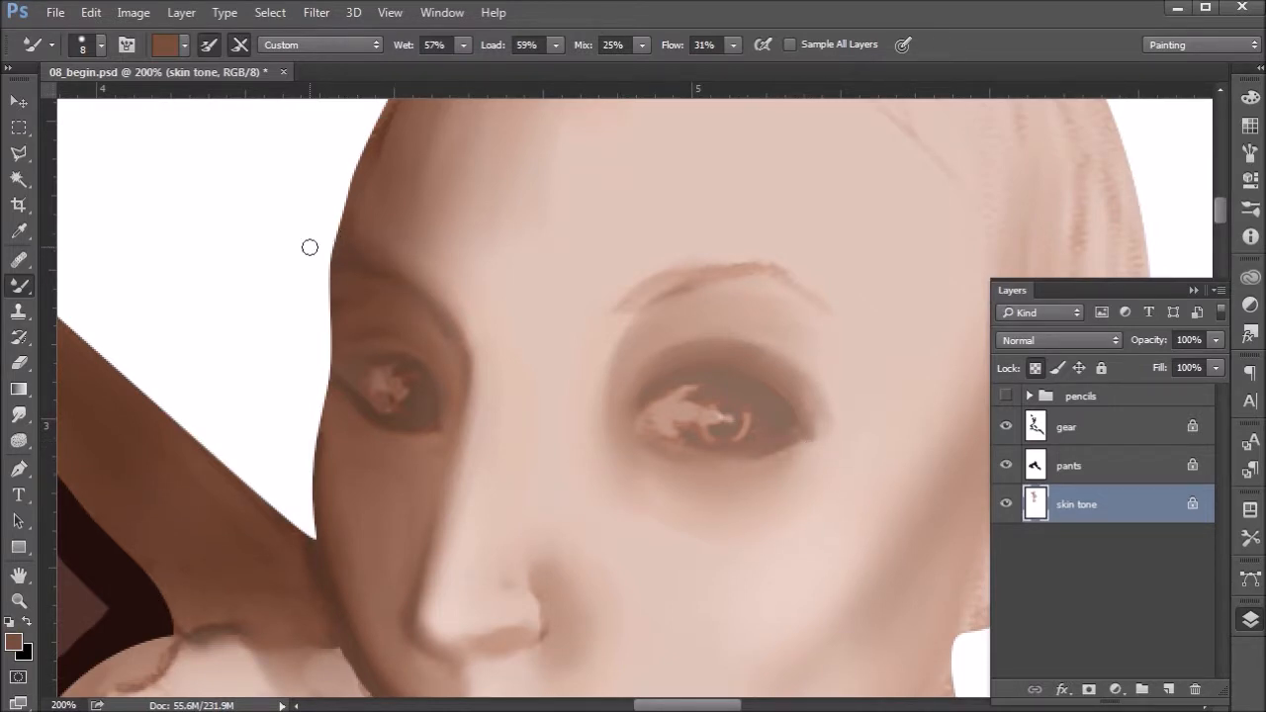
Set the foreground colour to the dark brown 6d4437, sampled from the upper lid of the shaded eye.
left_click(16, 645)
left_click(396, 325)
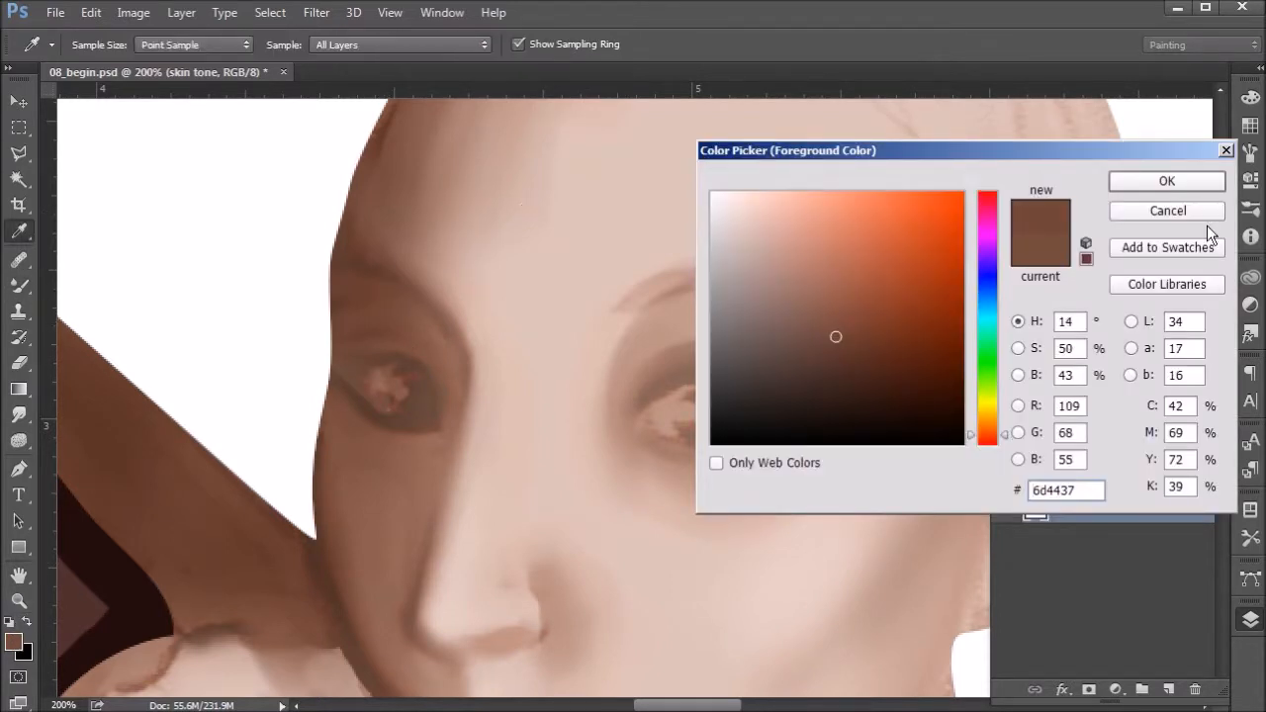
left_click(1195, 187)
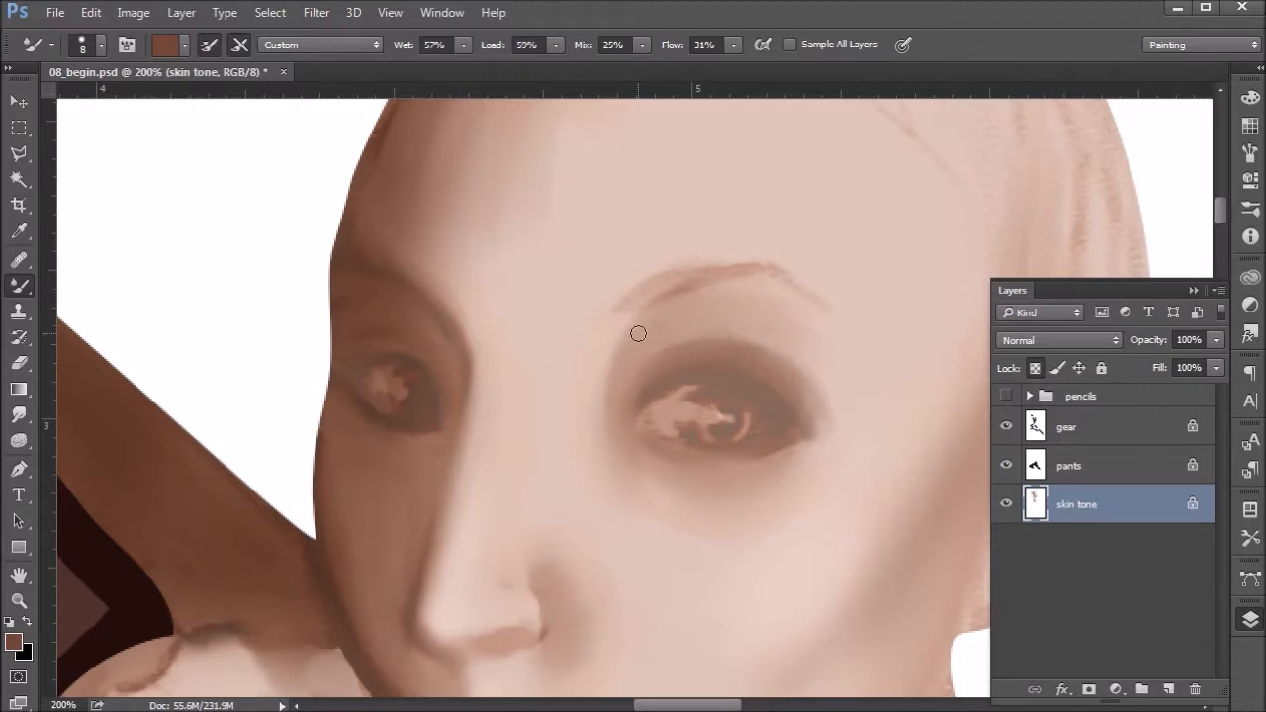
Switch to the Brush Tool and set the foreground colour to the pale grey e2e7e7 for the eye whites.
right_click(19, 292)
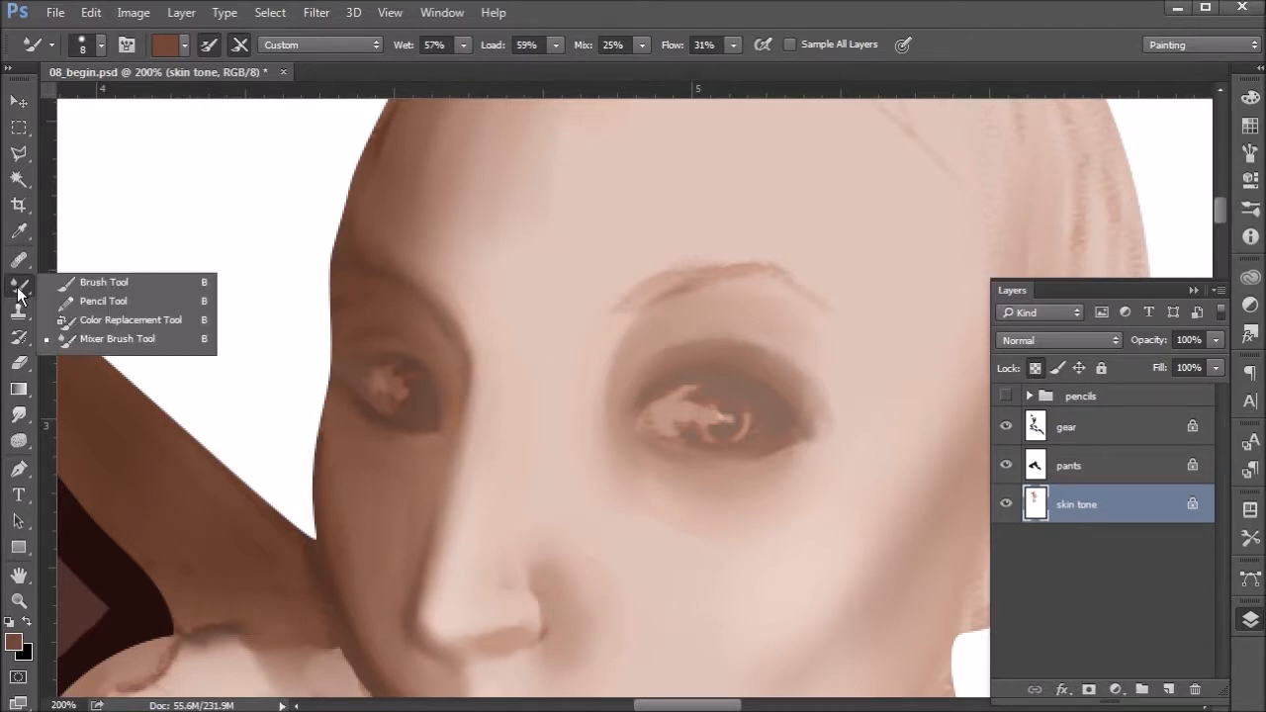
left_click(89, 280)
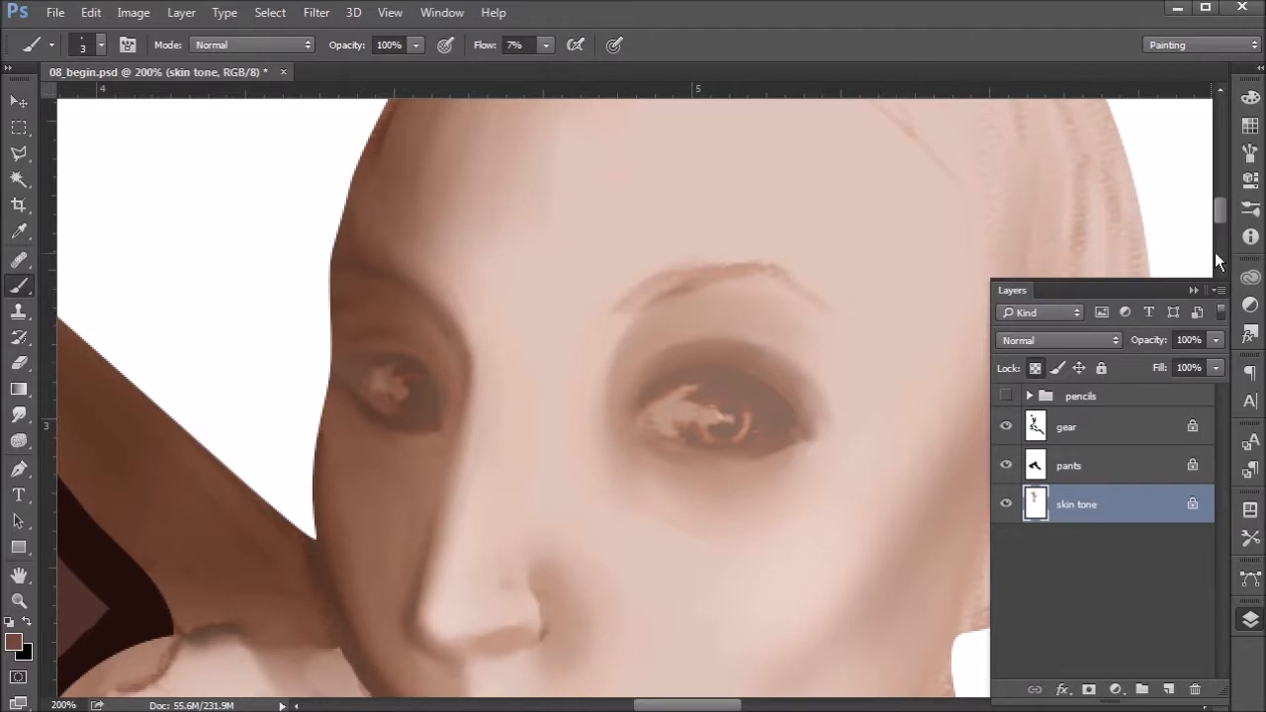
left_click(1250, 99)
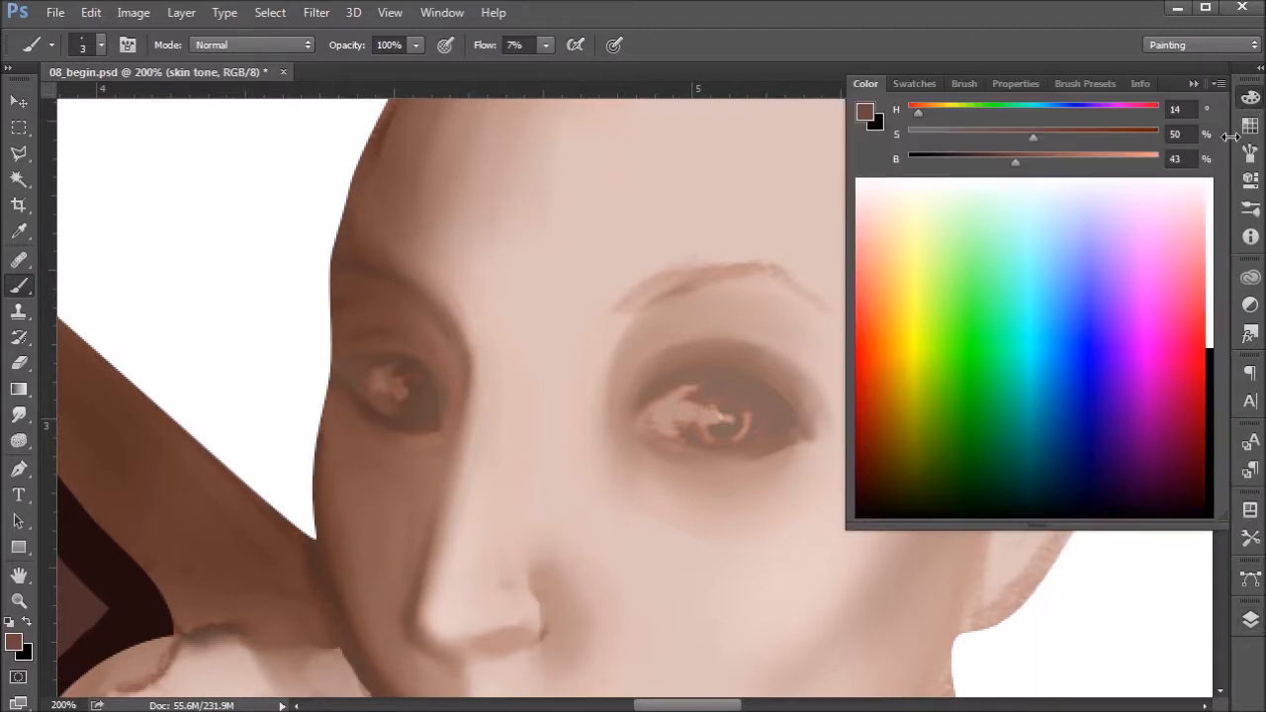
left_click(1250, 126)
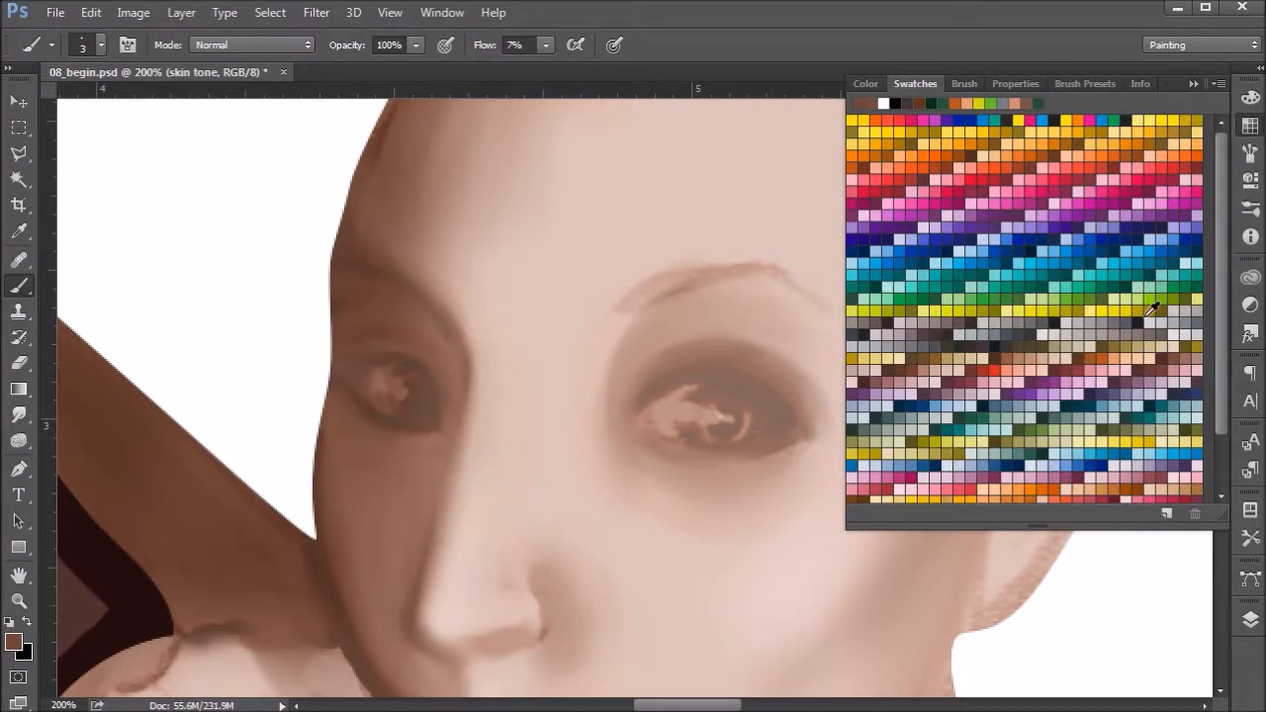
left_click(962, 332)
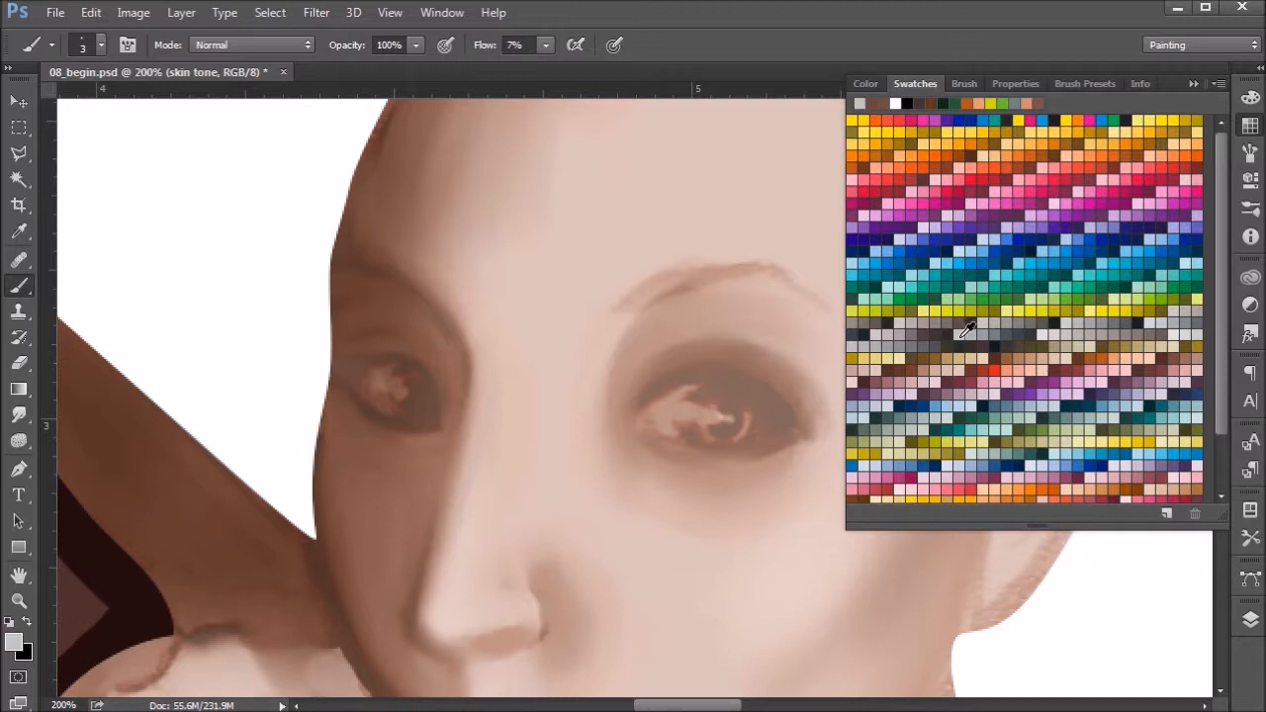
left_click(14, 642)
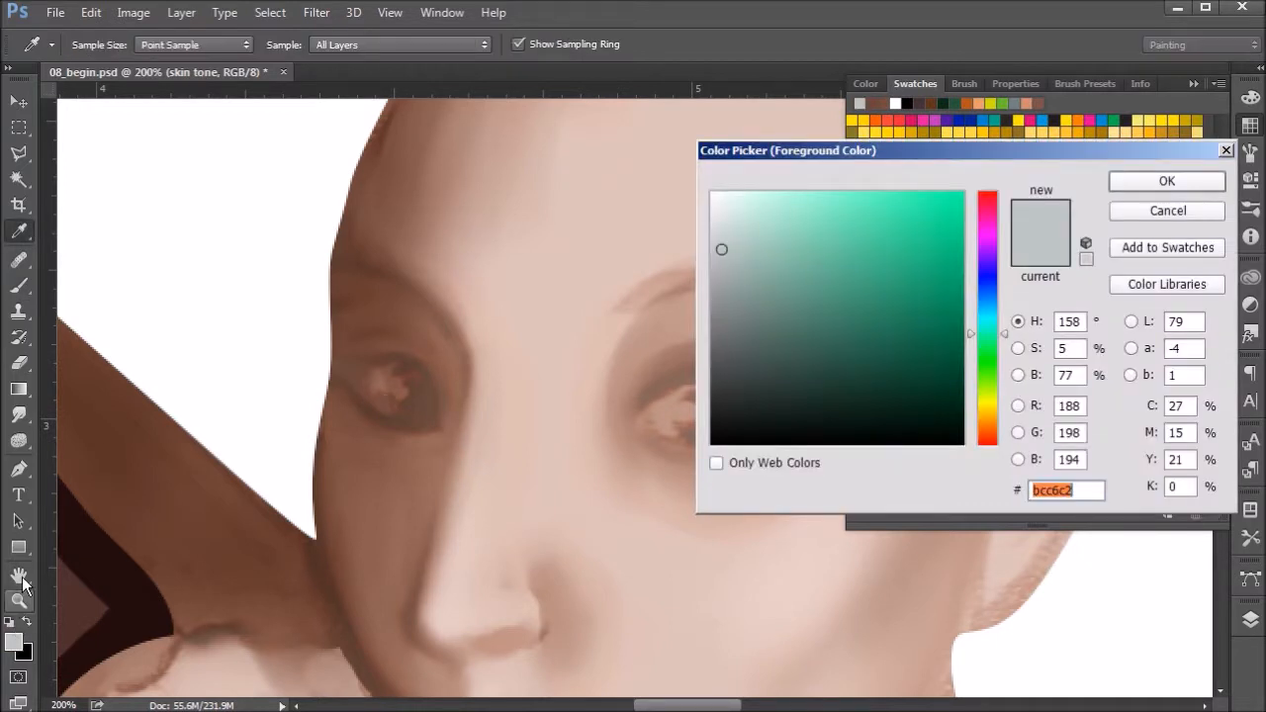
left_click_drag(1006, 334, 1003, 320)
left_click_drag(722, 250, 716, 215)
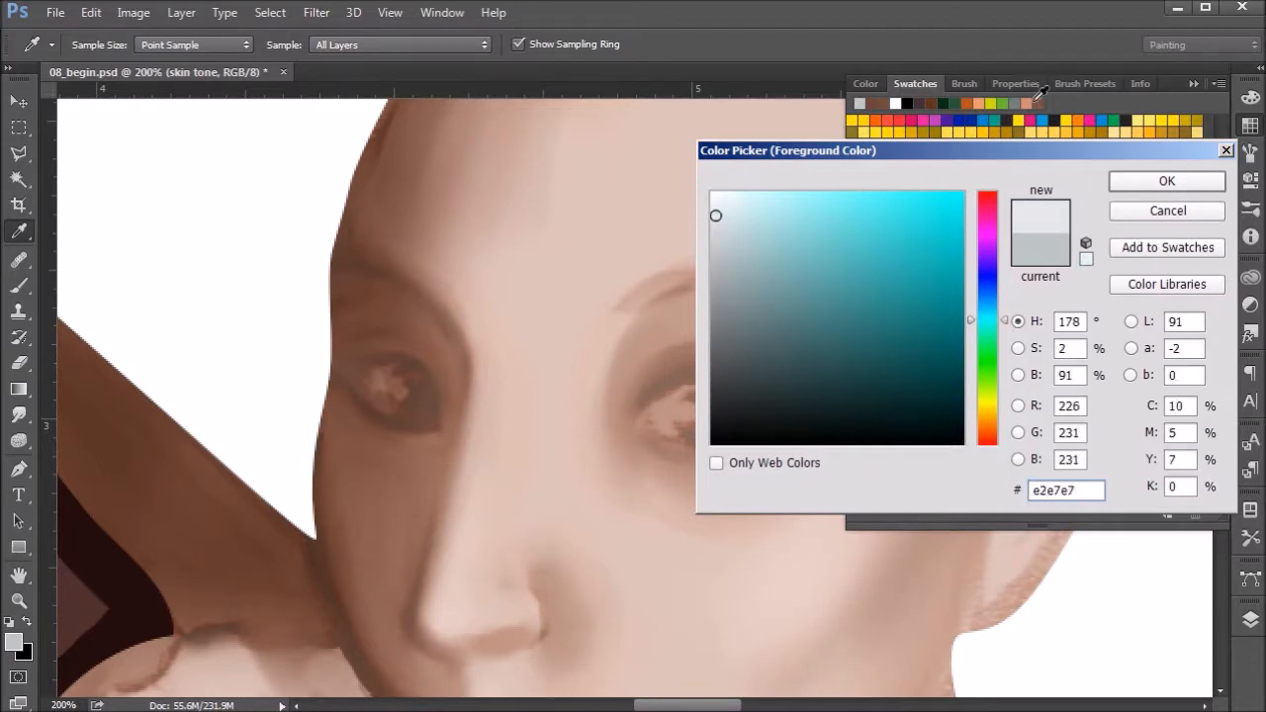
left_click(1167, 181)
key("b")
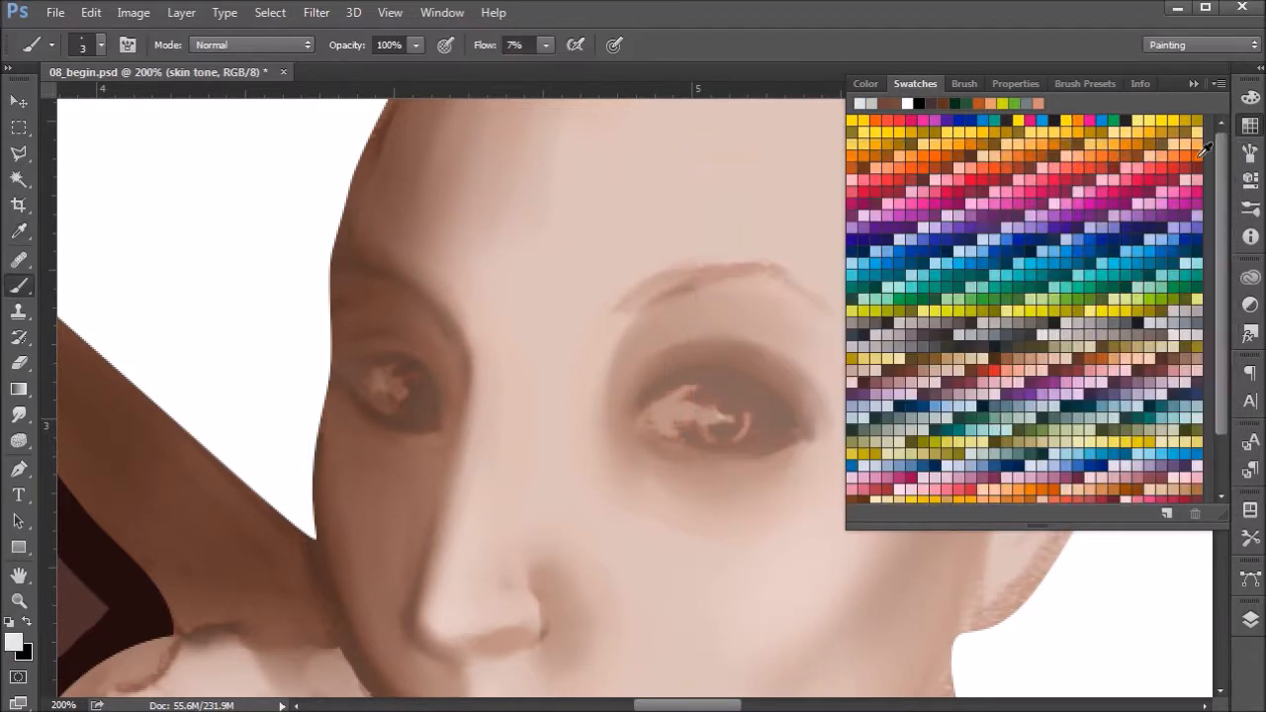
Choose a hard round brush tip at 3 px, lower its hardness to 78%, and raise the flow to 100%.
left_click(100, 43)
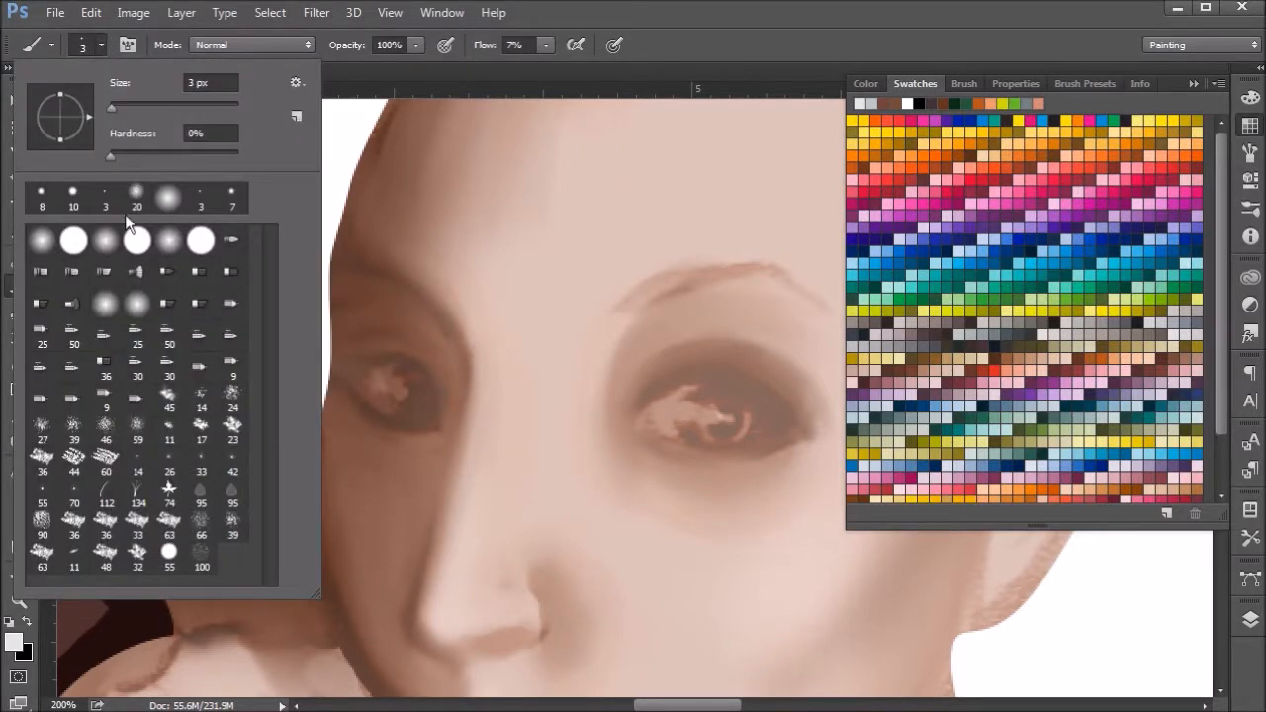
double_click(72, 244)
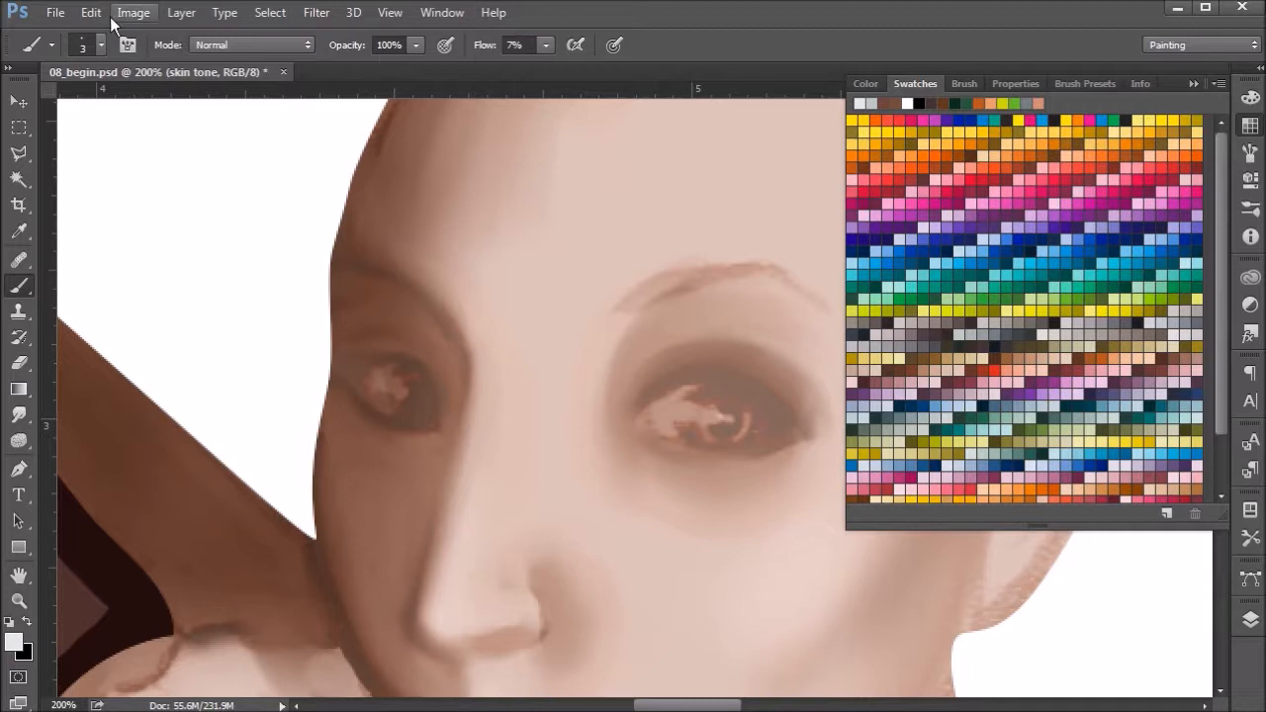
left_click(100, 46)
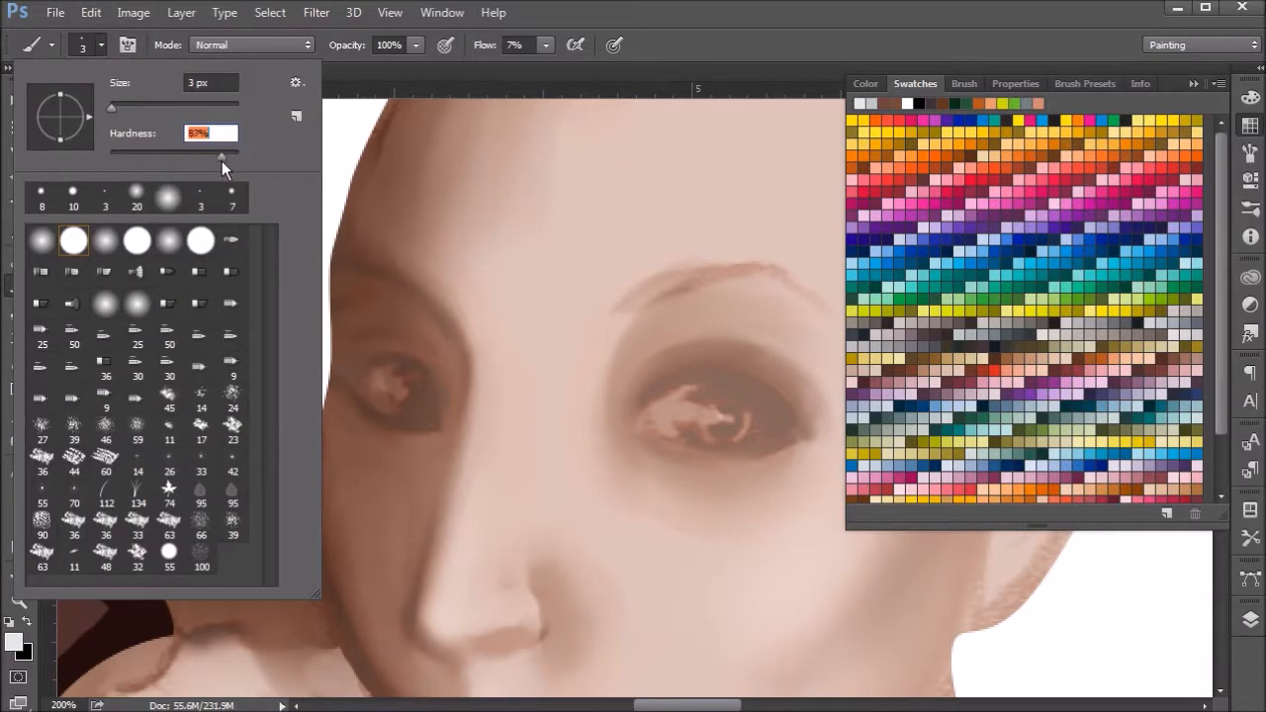
left_click(548, 45)
left_click_drag(545, 66, 642, 66)
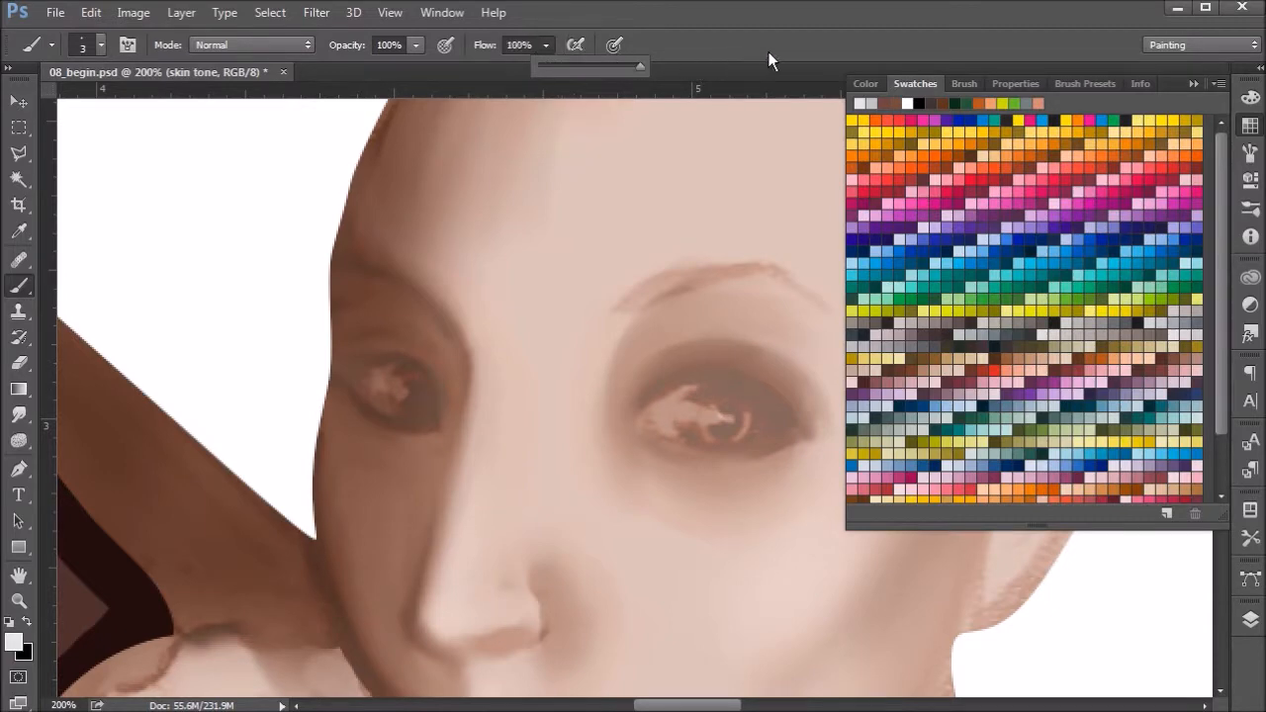
Reduce the brush tip spacing, enable Shape Dynamics with size controlled by Pen Pressure, and enable Transfer.
left_click(1250, 98)
left_click(1250, 125)
left_click(1250, 153)
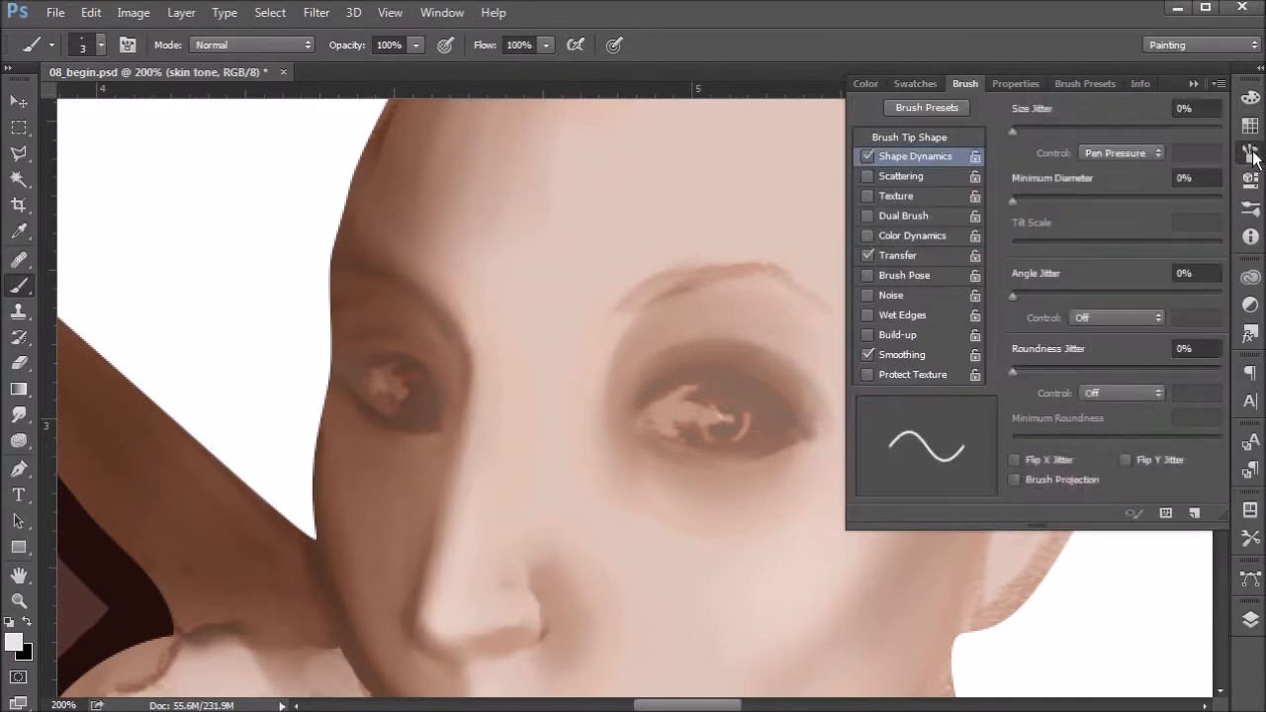
left_click(887, 138)
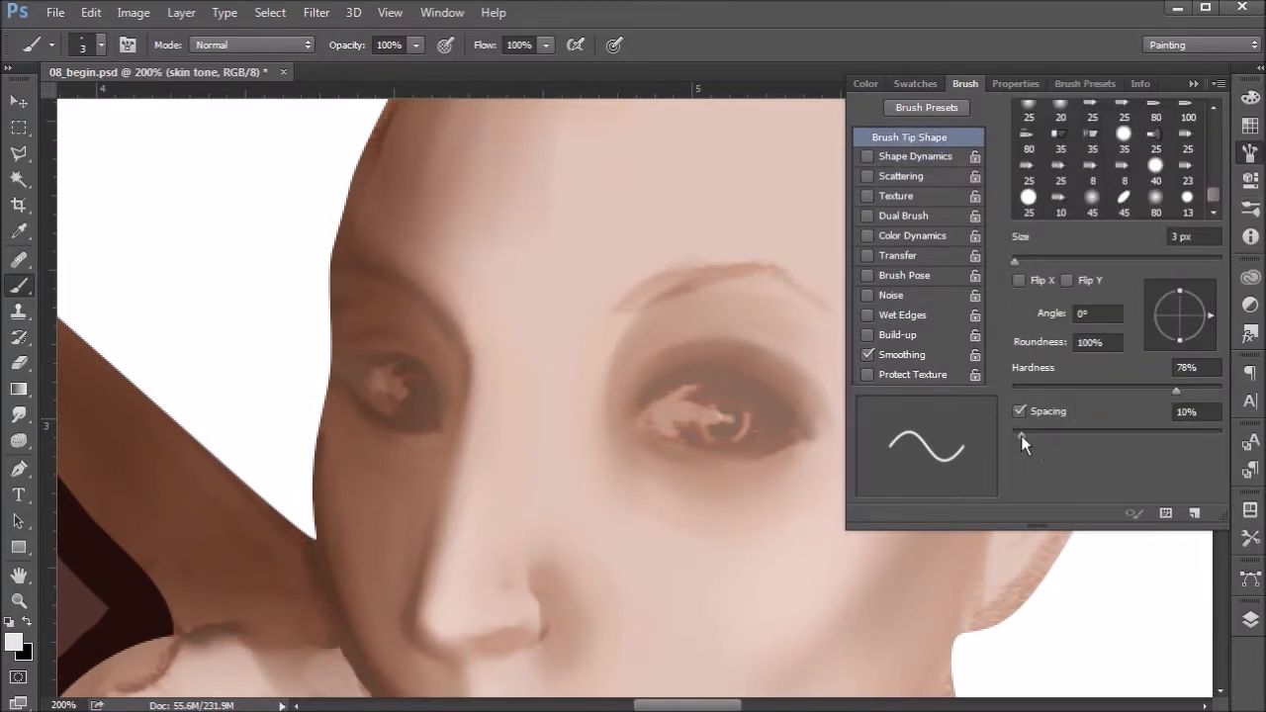
left_click_drag(1021, 437, 1013, 440)
left_click(925, 155)
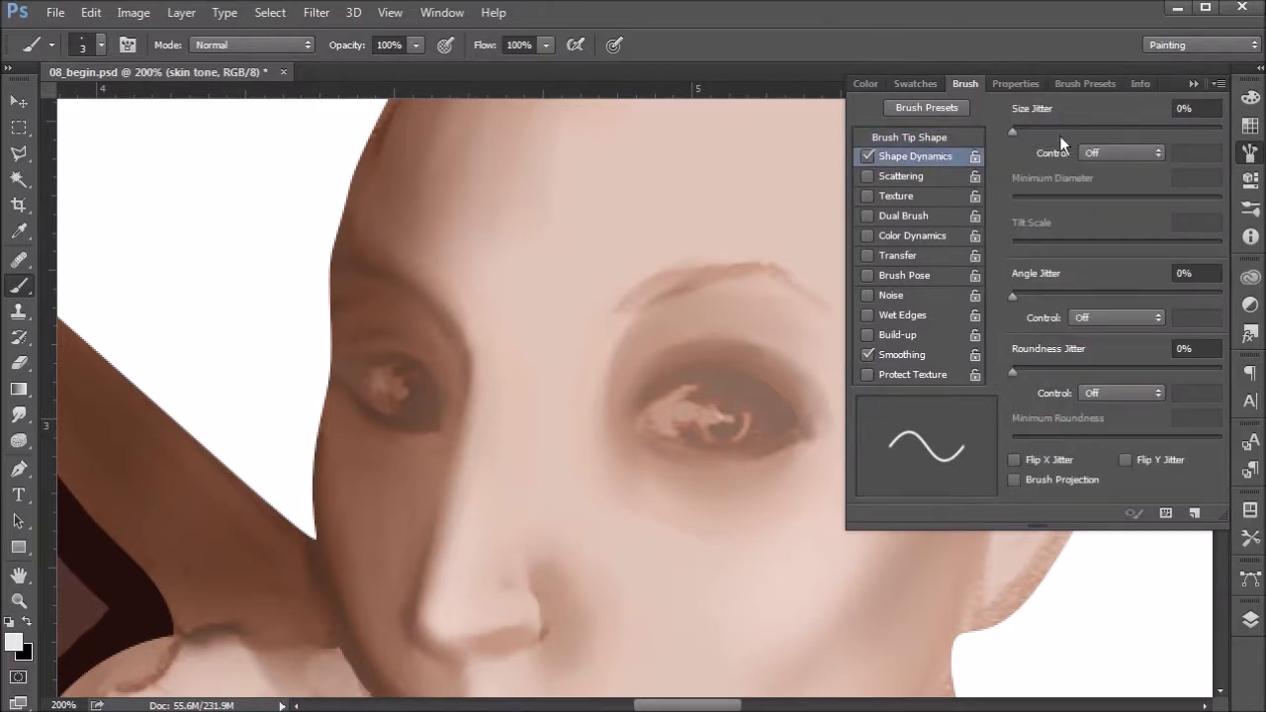
left_click(1126, 153)
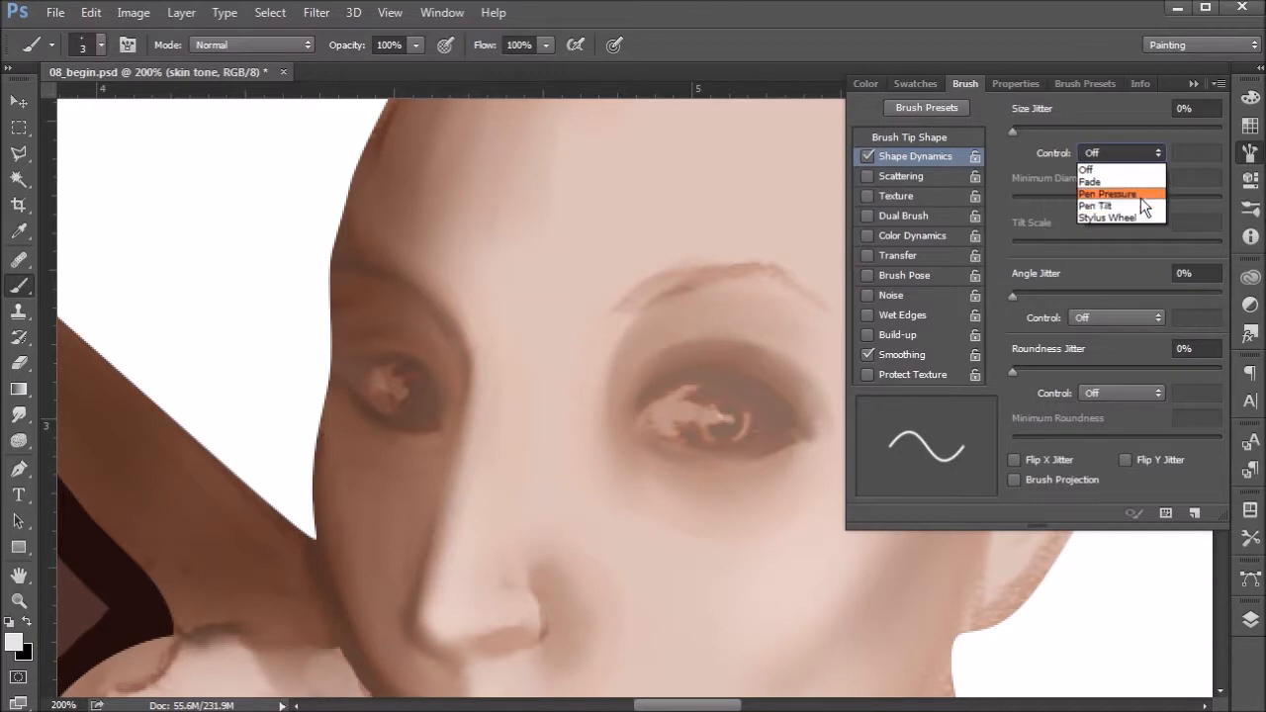
left_click(1140, 197)
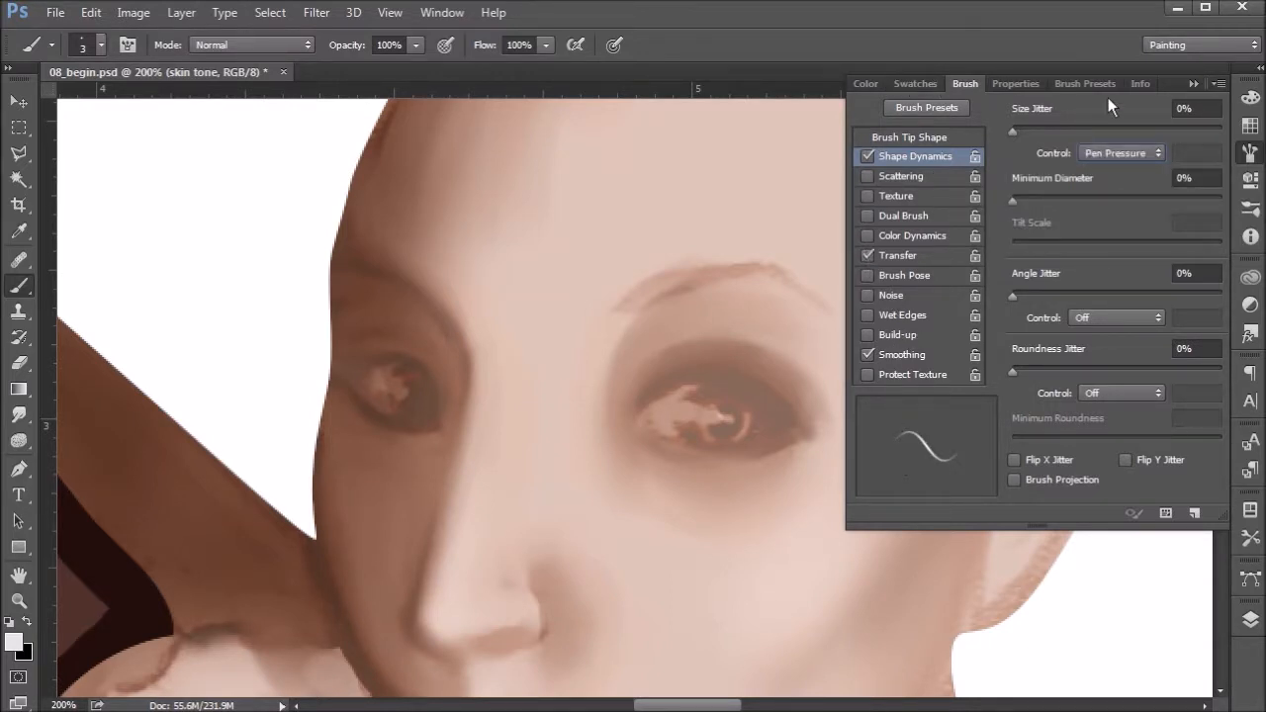
left_click(1193, 85)
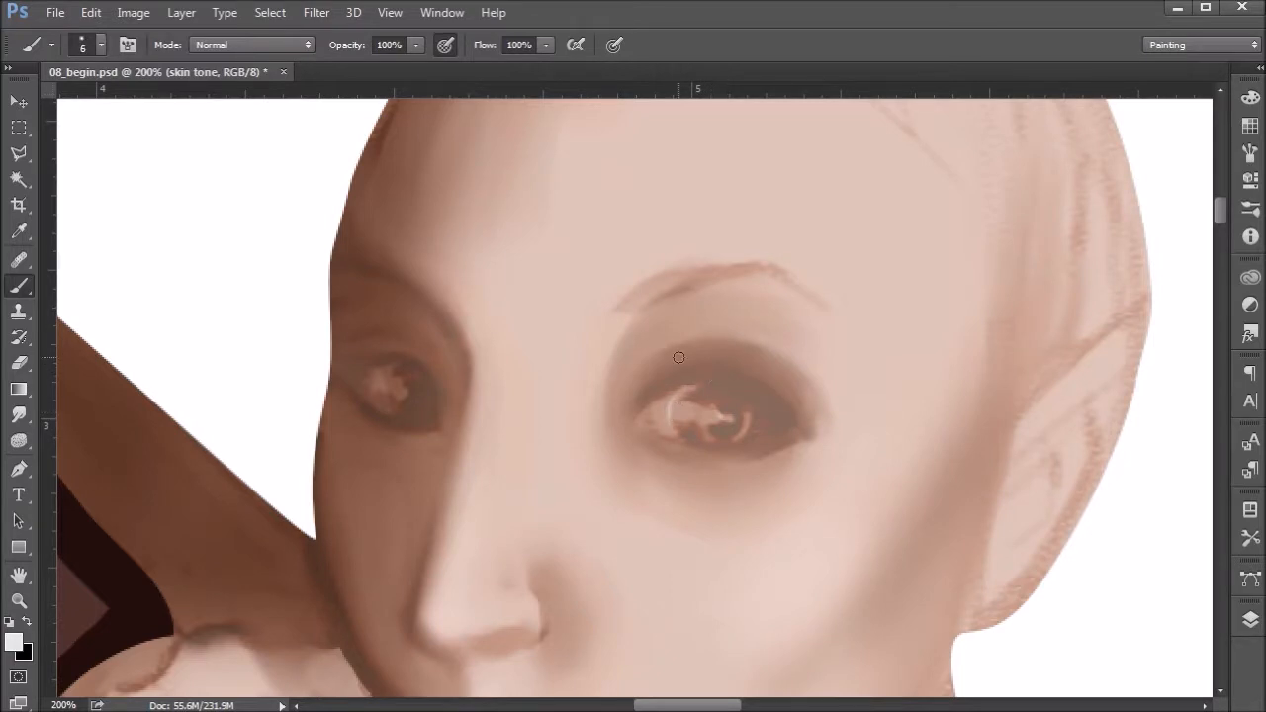
Paint the whites of both eyes with a 6 px brush, including a thin pale outline around the lit eye's opening.
mouse_move(683, 397)
left_mouse_down()
mouse_move(674, 427)
mouse_move(676, 402)
mouse_move(687, 405)
mouse_move(671, 415)
mouse_move(672, 396)
mouse_move(650, 417)
mouse_move(683, 390)
mouse_move(647, 415)
mouse_move(695, 388)
mouse_move(654, 414)
mouse_move(663, 403)
mouse_move(663, 428)
mouse_move(660, 409)
mouse_move(680, 437)
mouse_move(662, 411)
mouse_move(677, 401)
mouse_move(675, 431)
mouse_move(687, 387)
mouse_move(662, 412)
mouse_move(713, 382)
mouse_move(790, 421)
mouse_move(765, 430)
mouse_move(785, 401)
left_mouse_up()
mouse_move(669, 430)
left_mouse_down()
mouse_move(708, 446)
mouse_move(781, 429)
left_mouse_up()
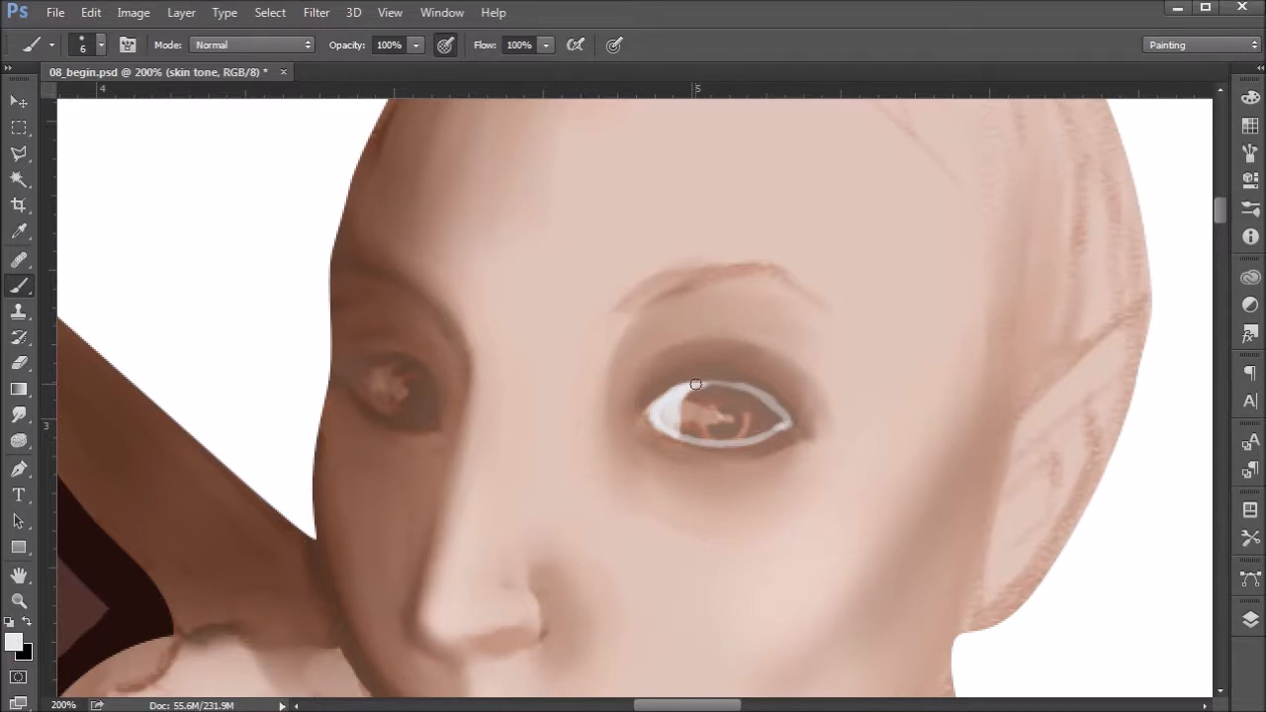
left_click_drag(684, 386, 749, 387)
mouse_move(665, 413)
left_mouse_down()
mouse_move(691, 436)
mouse_move(677, 423)
mouse_move(695, 387)
mouse_move(696, 435)
left_mouse_up()
mouse_move(386, 370)
left_mouse_down()
mouse_move(361, 395)
mouse_move(407, 421)
left_mouse_up()
mouse_move(374, 368)
left_mouse_down()
mouse_move(364, 393)
mouse_move(376, 366)
mouse_move(406, 362)
mouse_move(384, 372)
mouse_move(374, 409)
left_mouse_up()
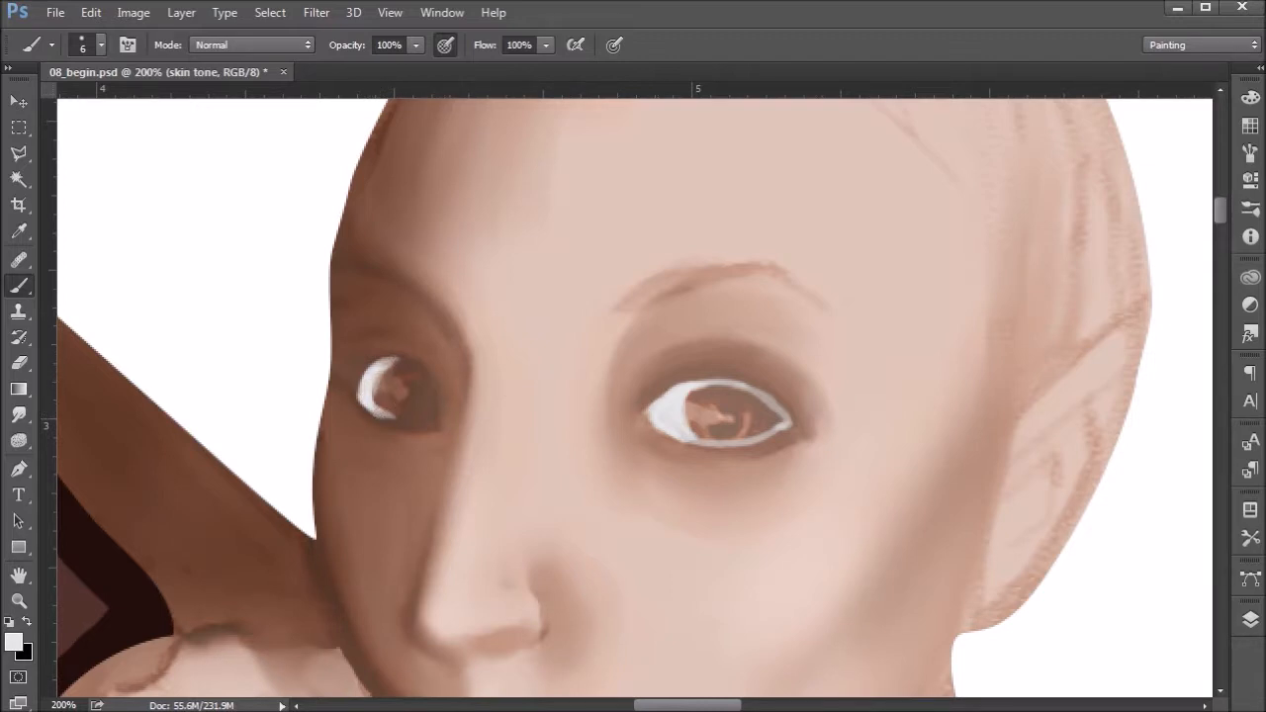
Compare the eyes with the pose reference photo and refine the inner edges of both eye whites around the irises.
left_click_drag(1265, 148, 976, 122)
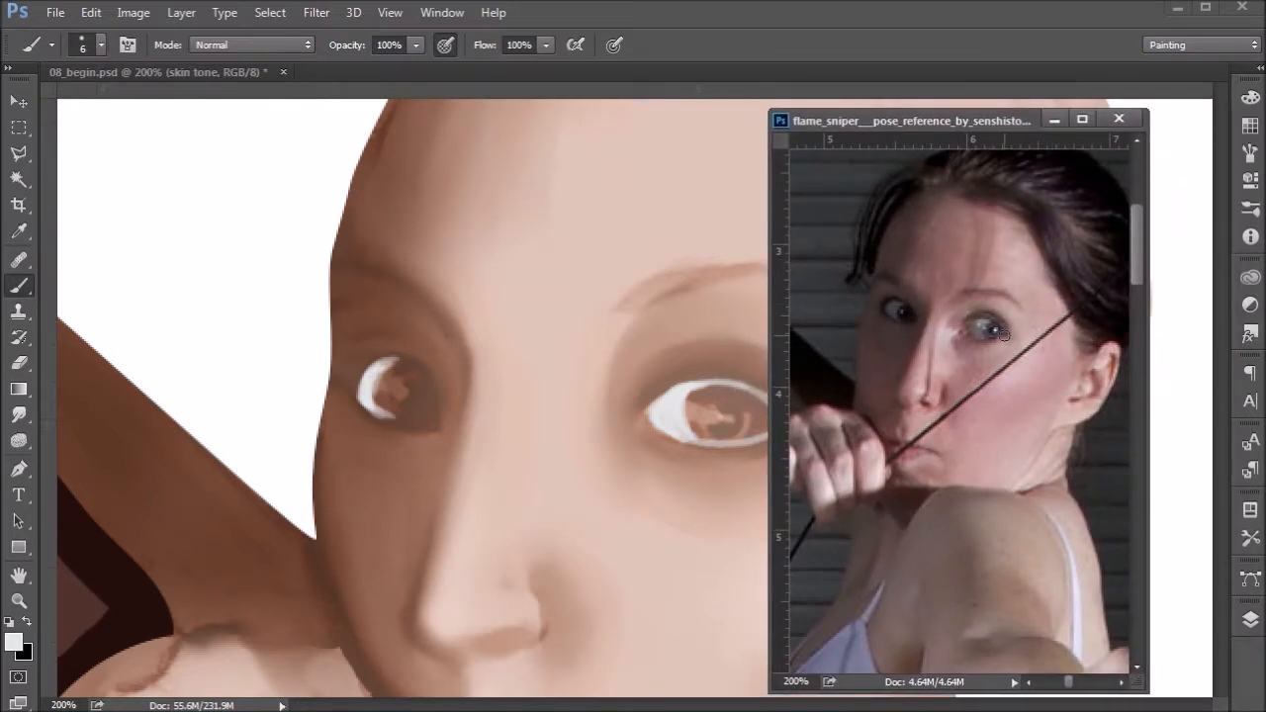
left_click_drag(978, 115, 1265, 114)
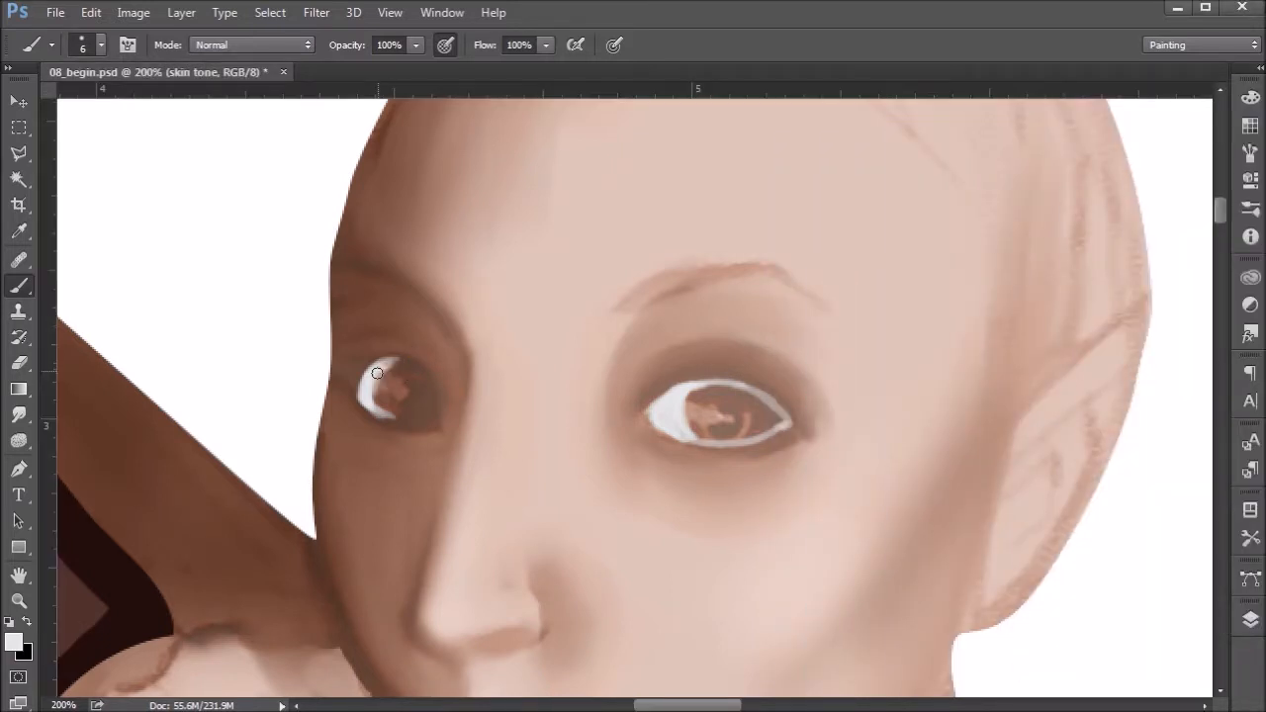
mouse_move(377, 391)
left_mouse_down()
mouse_move(377, 412)
mouse_move(399, 366)
left_mouse_up()
left_click_drag(372, 388, 388, 415)
mouse_move(684, 415)
left_mouse_down()
mouse_move(703, 389)
mouse_move(715, 470)
mouse_move(700, 394)
mouse_move(695, 441)
left_mouse_up()
Set the foreground colour to a dark green for the irises, starting from a dark blue swatch.
left_click(1250, 126)
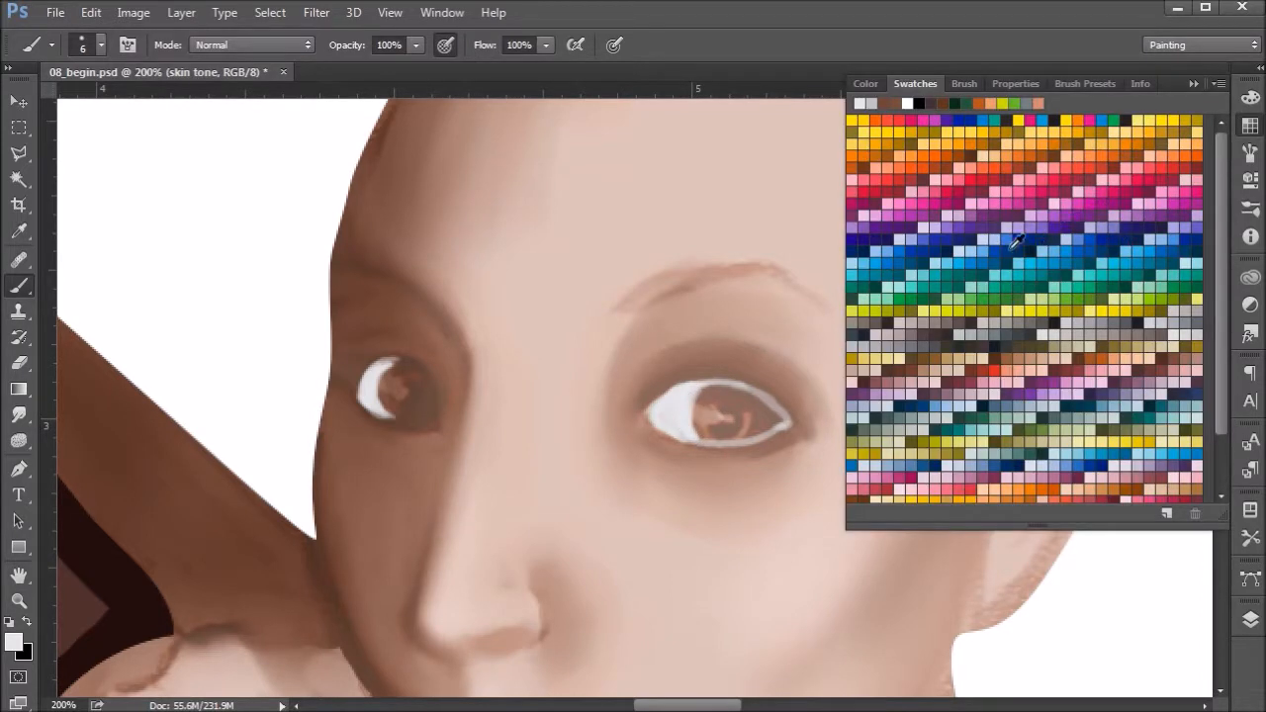
left_click(932, 255)
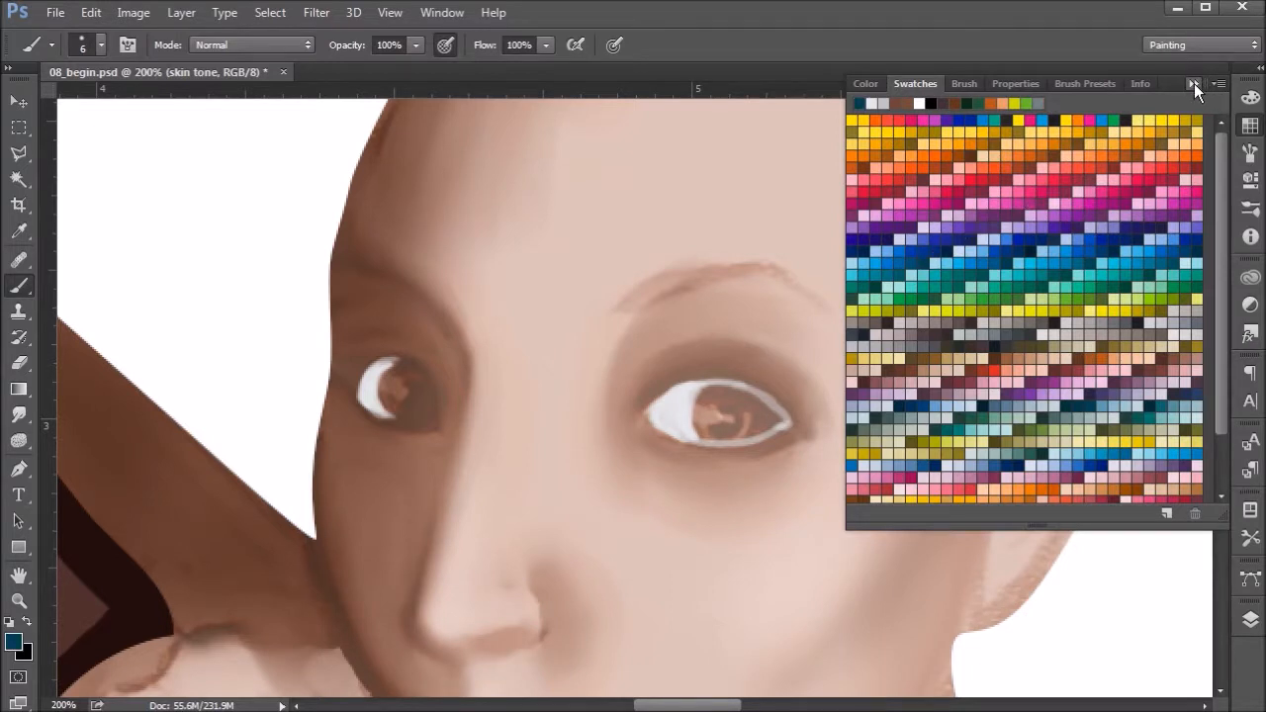
left_click(1194, 83)
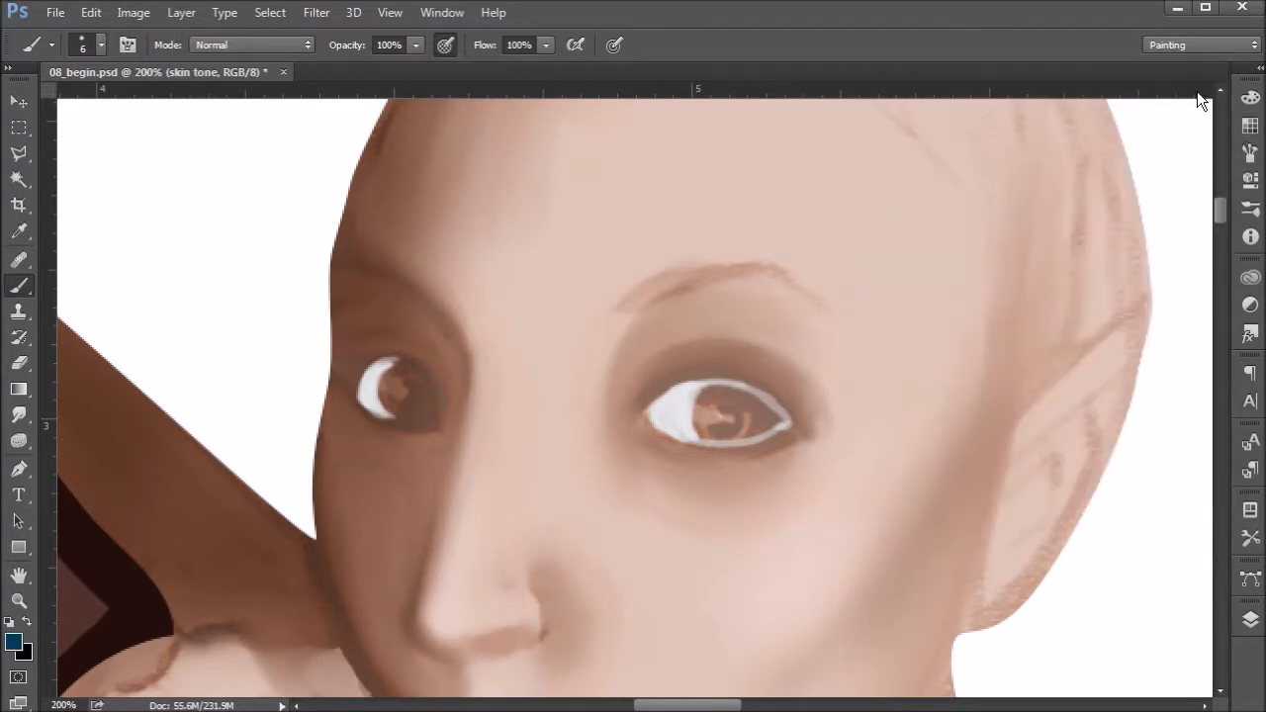
left_click(15, 641)
left_click_drag(984, 360, 987, 363)
mouse_move(955, 309)
left_mouse_down()
mouse_move(890, 290)
mouse_move(930, 389)
mouse_move(949, 392)
mouse_move(947, 382)
left_mouse_up()
left_click(1173, 183)
key("b")
Fill the irises of both eyes with solid dark green, up to the edges of the whites and lids.
mouse_move(396, 368)
left_mouse_down()
mouse_move(434, 398)
mouse_move(414, 369)
mouse_move(431, 421)
mouse_move(429, 407)
mouse_move(430, 419)
mouse_move(389, 407)
mouse_move(396, 366)
mouse_move(382, 389)
mouse_move(391, 417)
mouse_move(383, 394)
mouse_move(385, 381)
mouse_move(390, 415)
mouse_move(397, 372)
mouse_move(418, 400)
mouse_move(408, 373)
mouse_move(418, 392)
mouse_move(402, 374)
mouse_move(391, 415)
mouse_move(385, 393)
mouse_move(396, 374)
mouse_move(406, 403)
left_mouse_up()
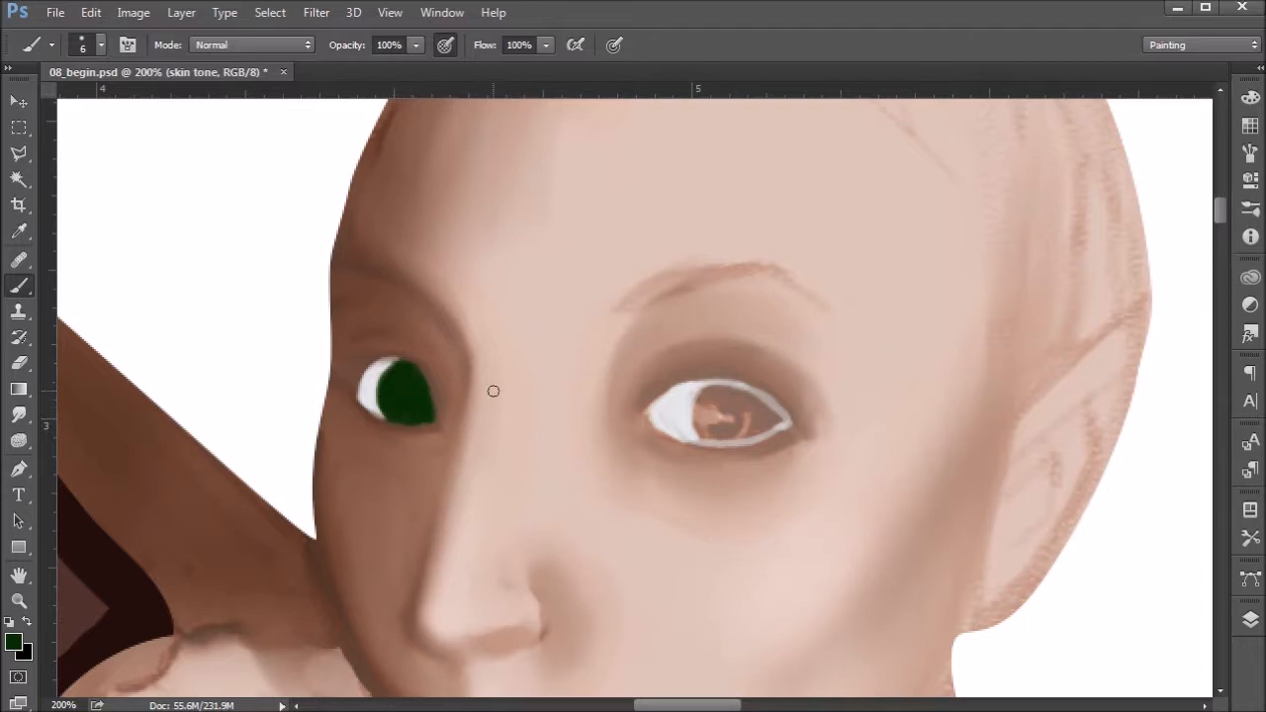
mouse_move(716, 385)
left_mouse_down()
mouse_move(769, 402)
mouse_move(744, 389)
mouse_move(777, 410)
left_mouse_up()
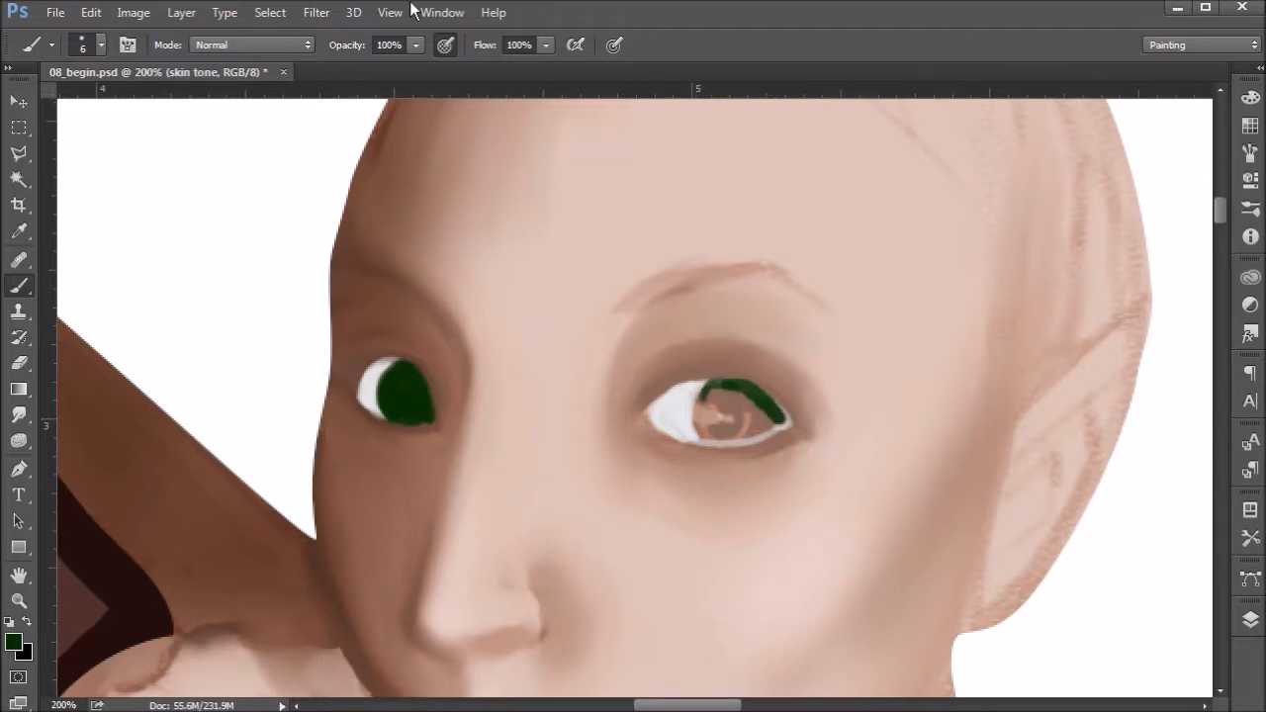
mouse_move(770, 403)
left_mouse_down()
mouse_move(708, 441)
mouse_move(709, 391)
mouse_move(704, 429)
mouse_move(720, 409)
mouse_move(736, 432)
mouse_move(770, 406)
mouse_move(707, 441)
left_mouse_up()
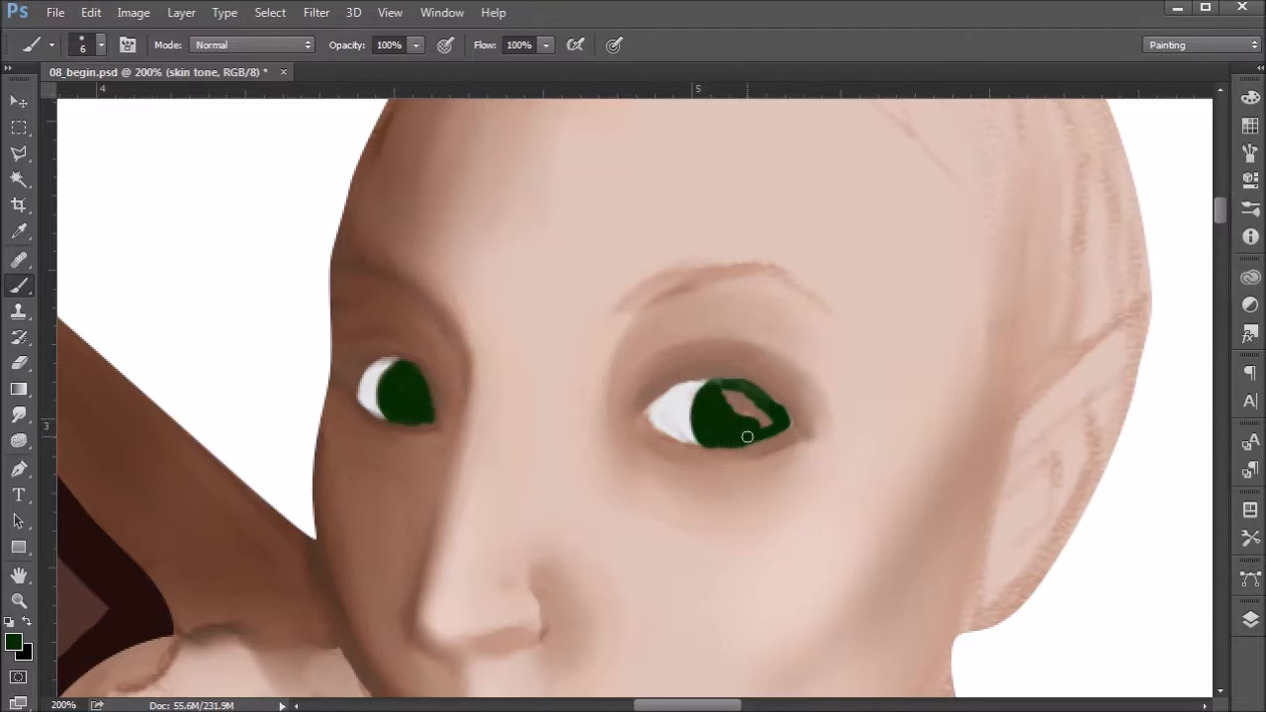
mouse_move(744, 437)
left_mouse_down()
mouse_move(786, 421)
mouse_move(717, 385)
mouse_move(729, 384)
mouse_move(776, 407)
mouse_move(730, 388)
mouse_move(713, 420)
mouse_move(735, 396)
mouse_move(745, 418)
mouse_move(760, 407)
mouse_move(768, 421)
mouse_move(715, 442)
left_mouse_up()
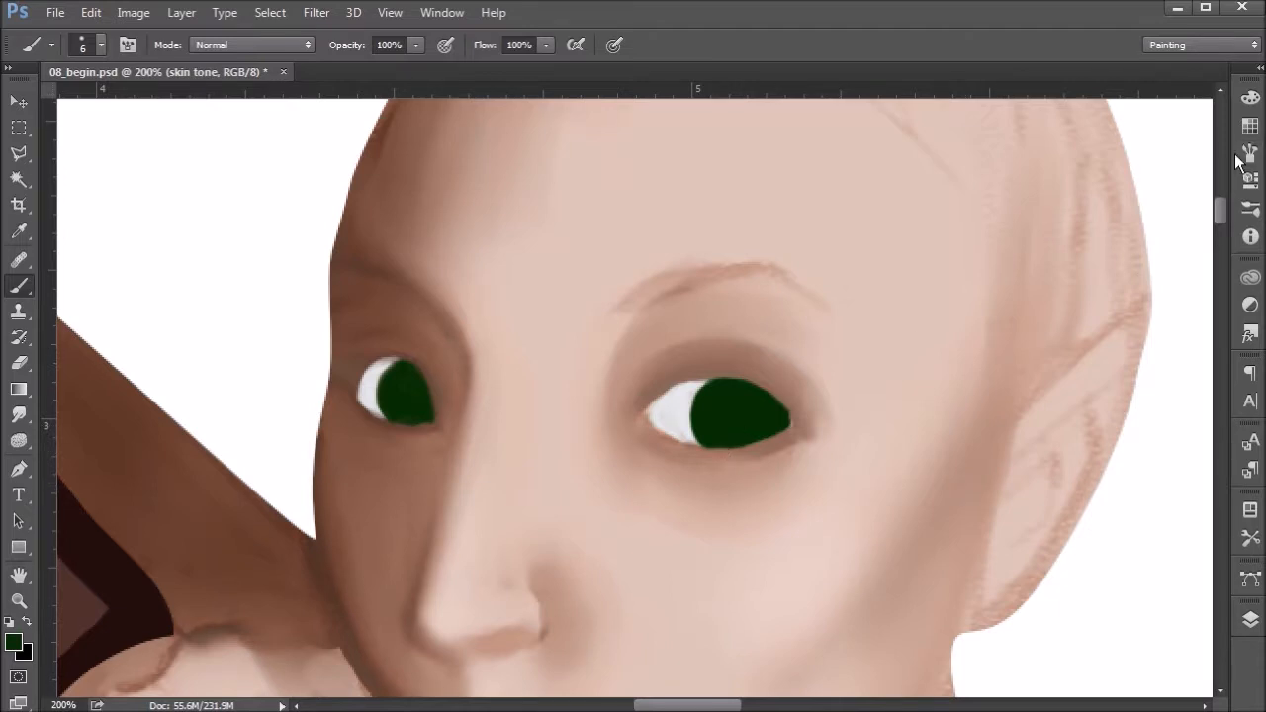
Paint solid black round pupils in the middle of both green irises, using the default foreground colour.
left_click(1252, 98)
left_click(1252, 98)
key("d")
mouse_move(404, 397)
left_mouse_down()
mouse_move(418, 407)
mouse_move(415, 389)
mouse_move(421, 405)
mouse_move(415, 387)
mouse_move(423, 395)
mouse_move(404, 401)
mouse_move(423, 405)
left_mouse_up()
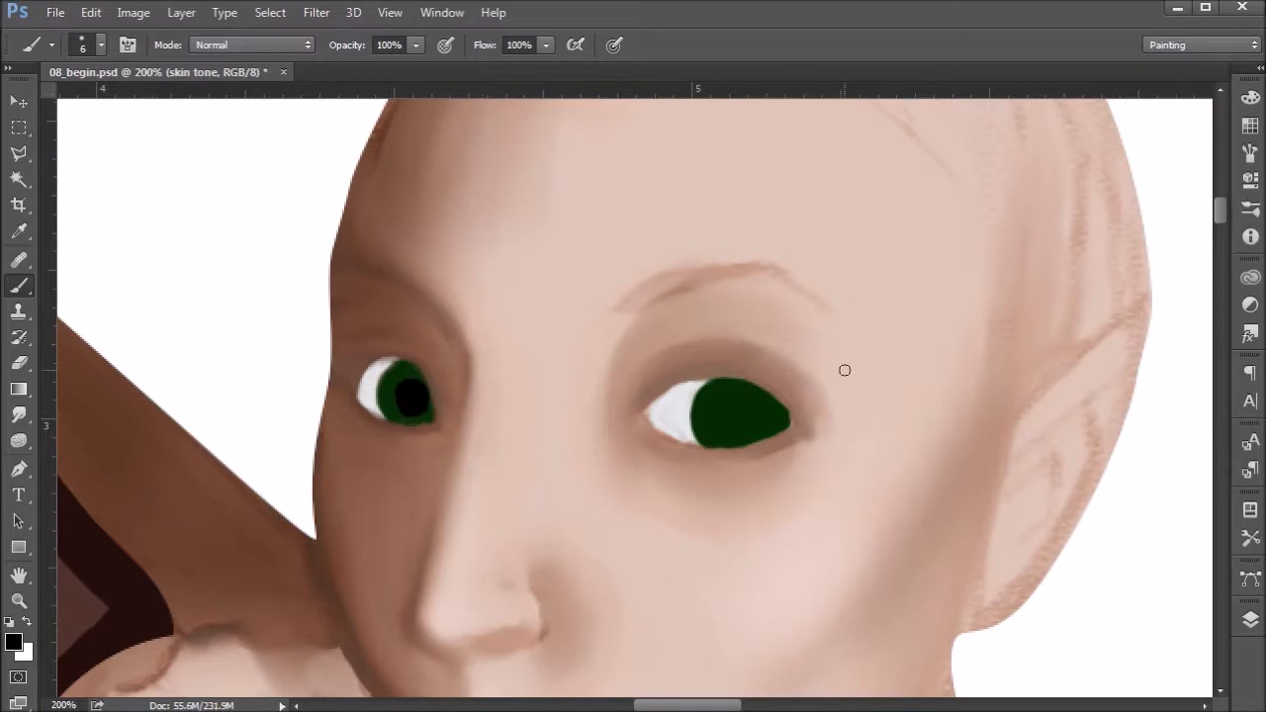
left_click_drag(742, 412, 747, 415)
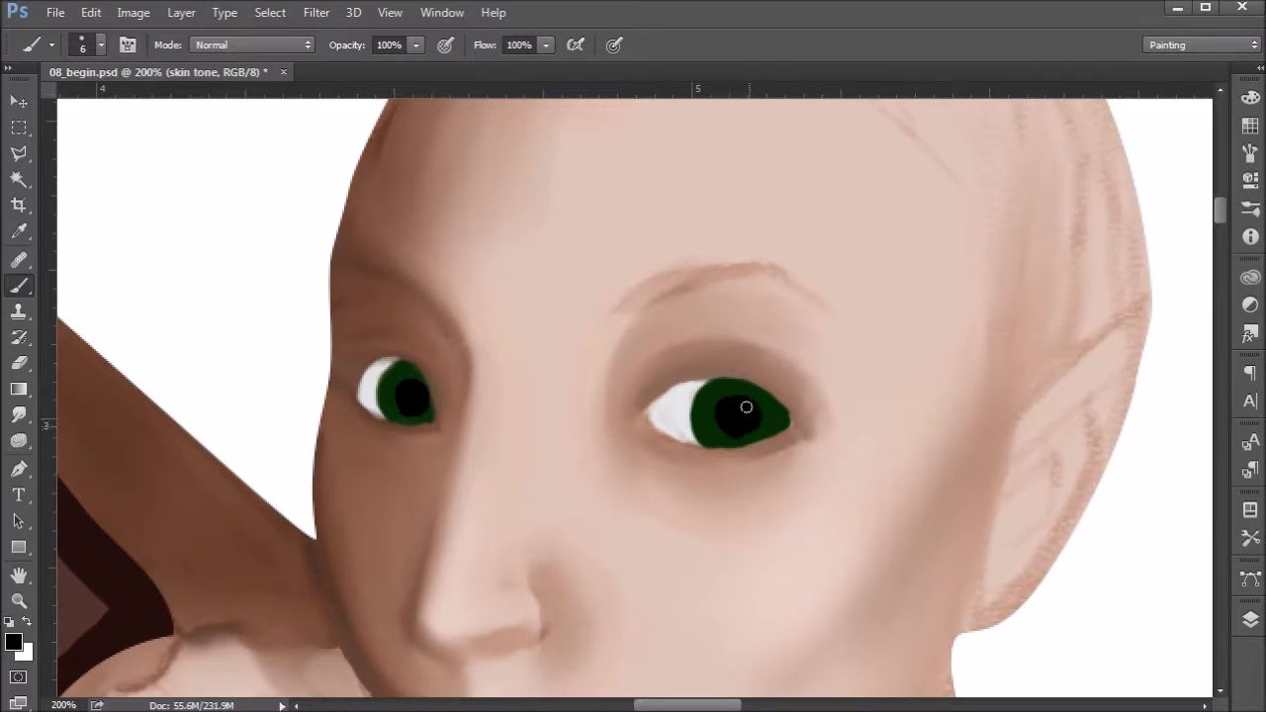
mouse_move(748, 425)
left_mouse_down()
mouse_move(743, 398)
mouse_move(729, 419)
mouse_move(743, 404)
left_mouse_up()
Sample the dark green of the iris, enable pen pressure for opacity and set the brush flow to 90%.
key("x")
left_click(708, 400, "alt")
left_click(38, 46)
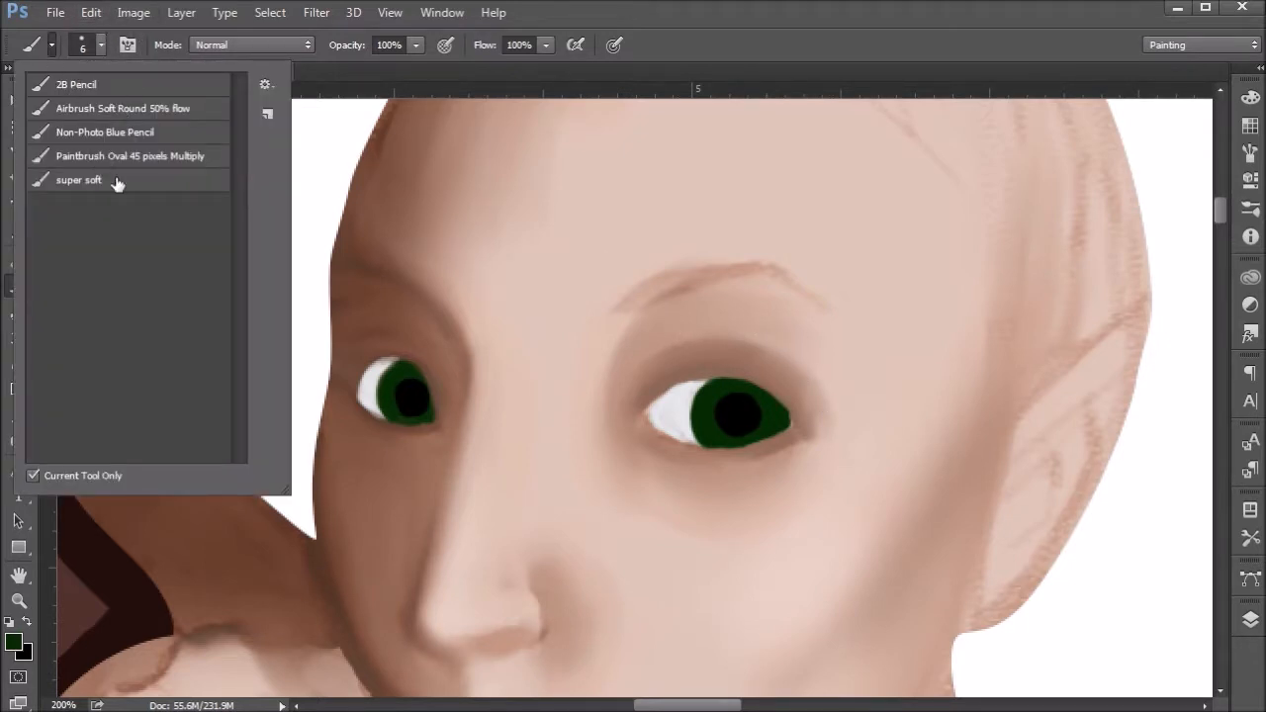
left_click(56, 46)
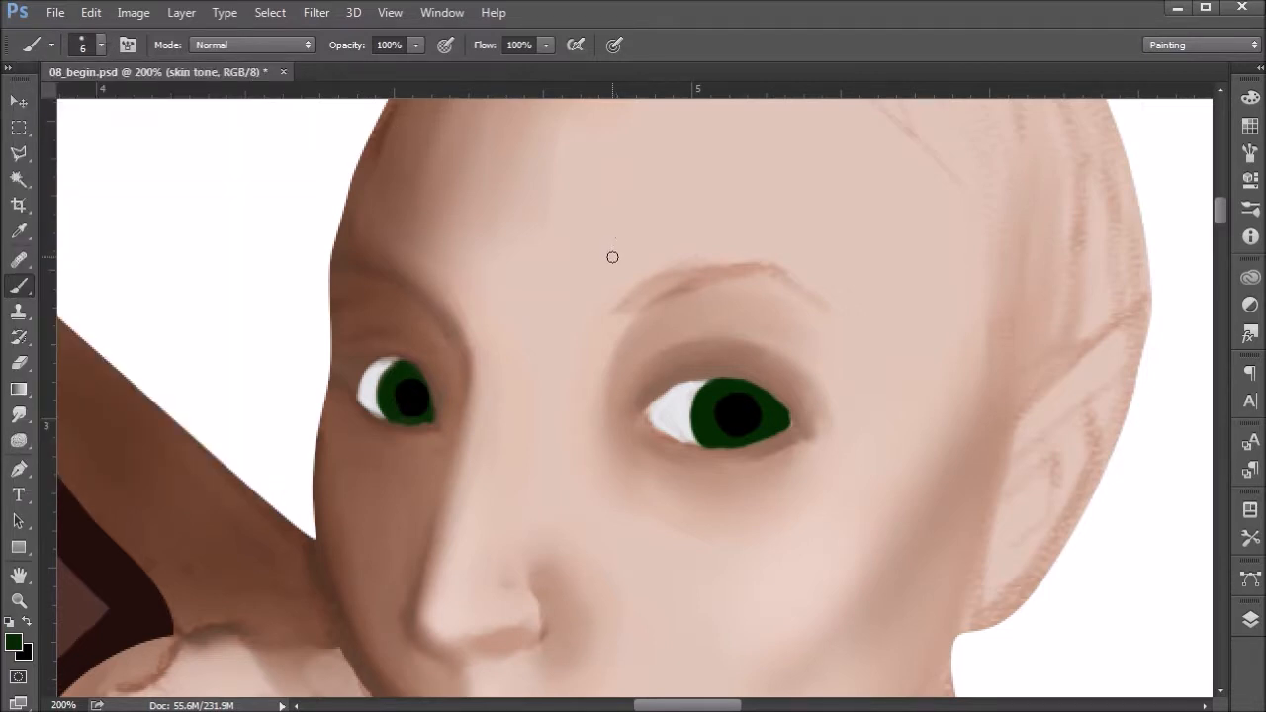
left_click(445, 45)
left_click_drag(488, 47, 478, 49)
Save the current brush as a new tool preset named "line tool".
left_click(52, 43)
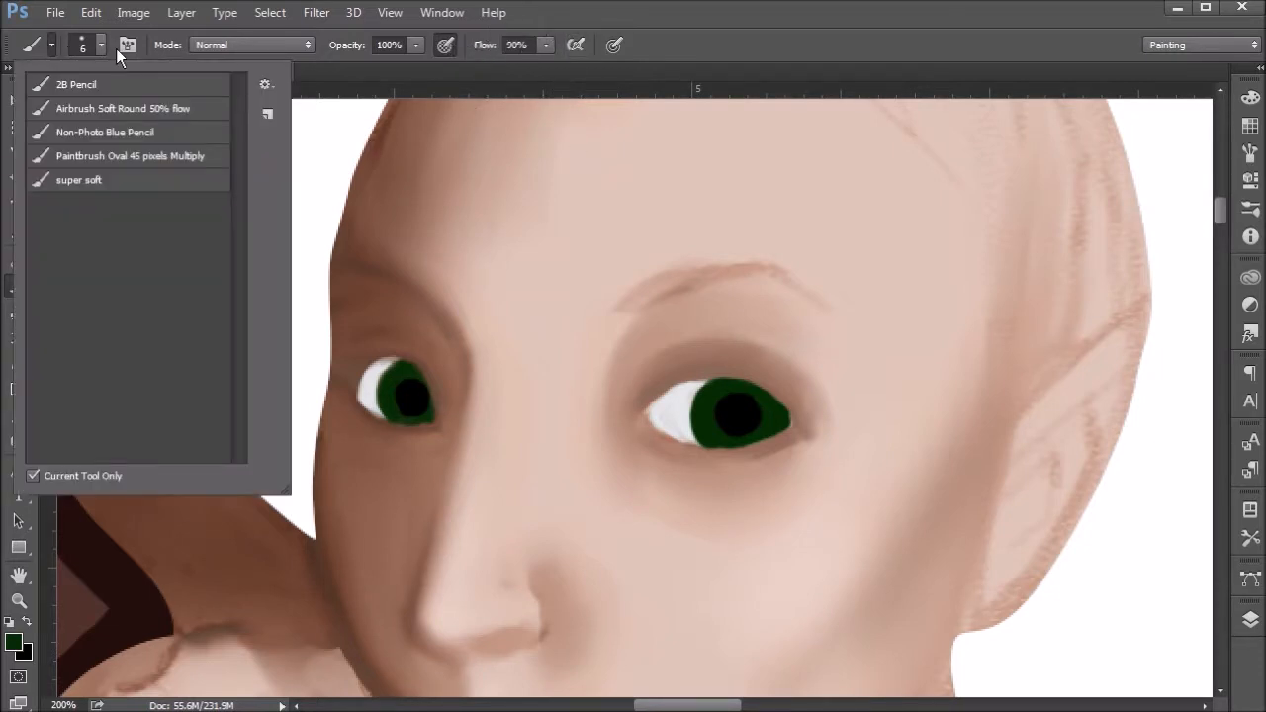
left_click(268, 111)
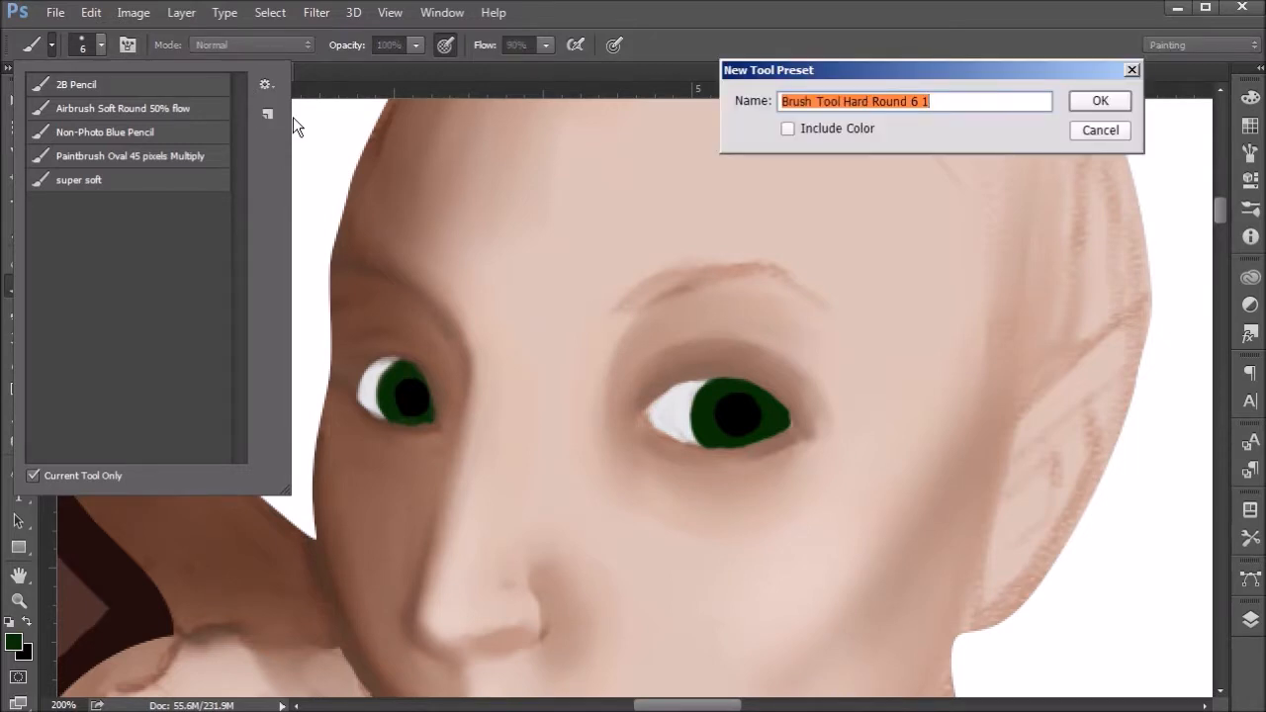
type("line too")
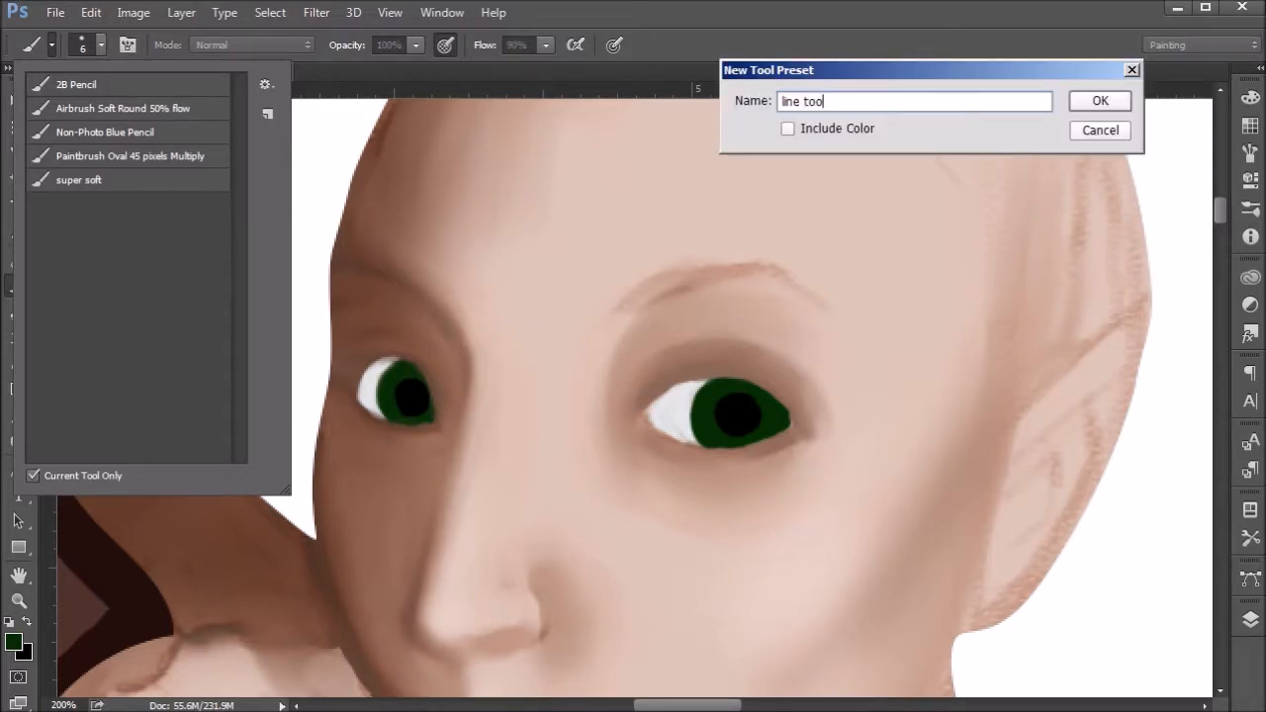
type("l")
key("Return")
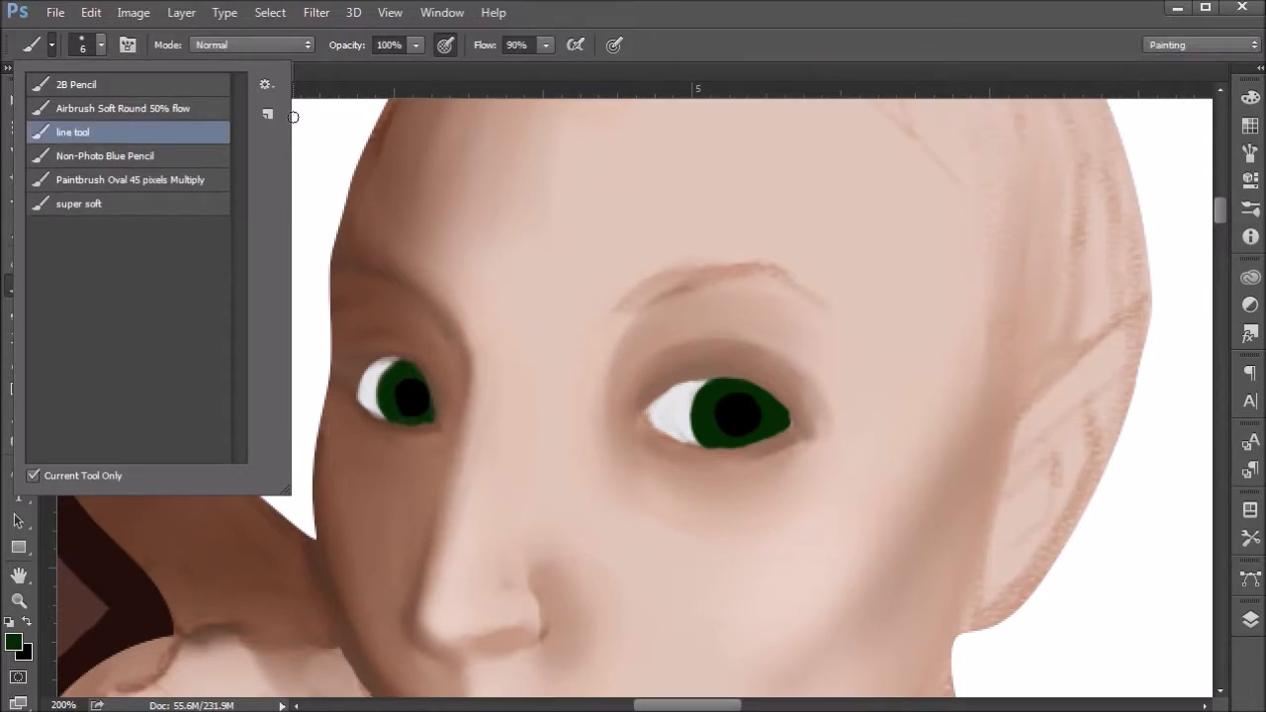
left_click(717, 400)
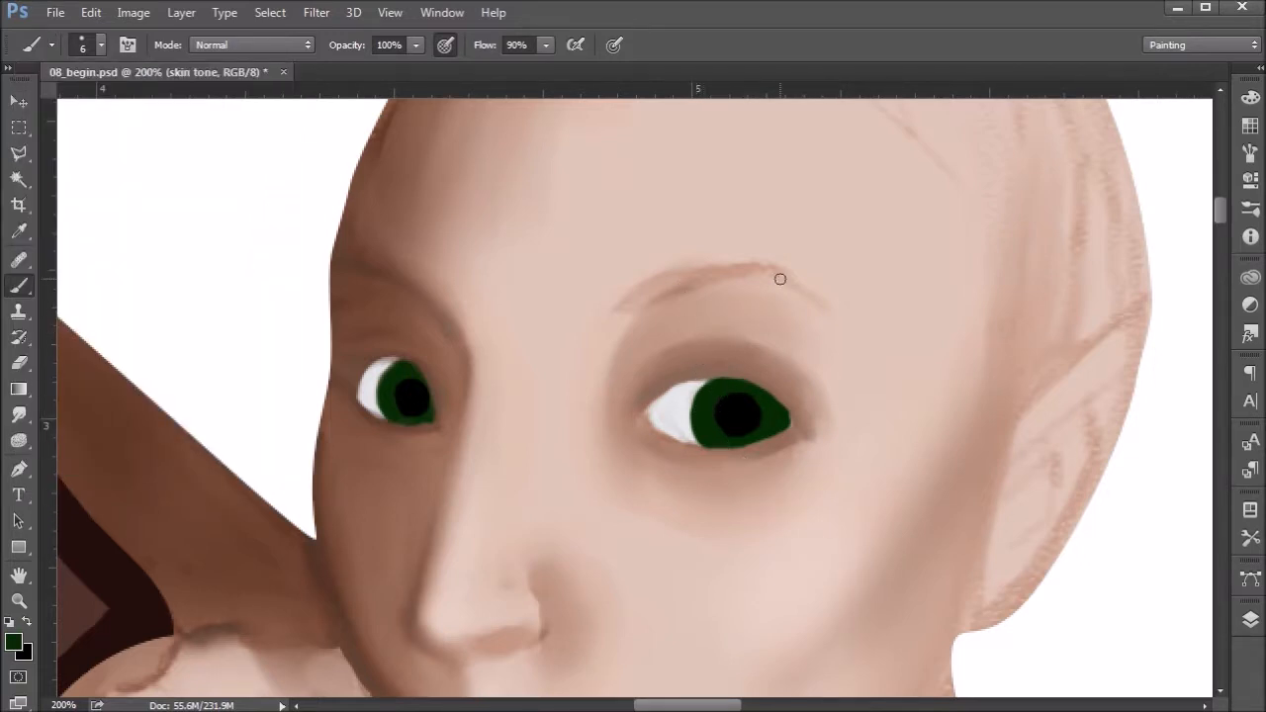
Set the brush to 49% flow and Multiply mode, and sample a brown from the shaded brow area.
left_click_drag(485, 44, 442, 111)
left_click(268, 44)
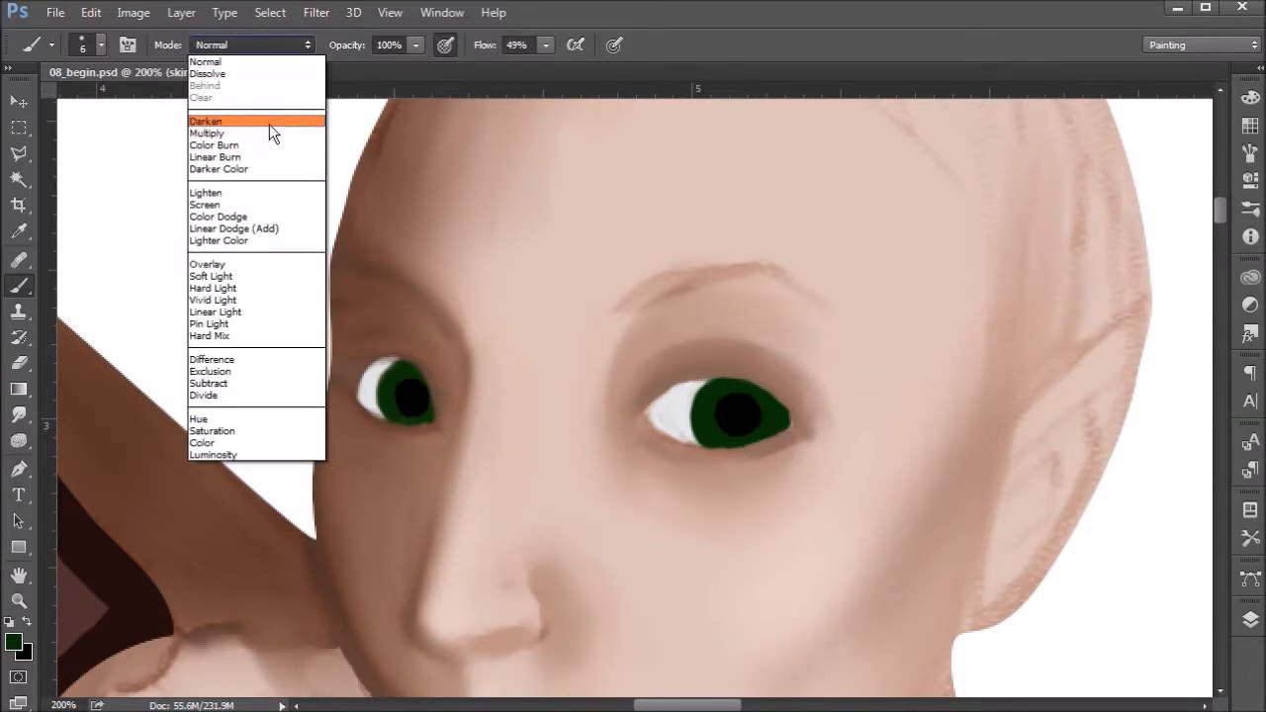
left_click(269, 121)
left_click(266, 44)
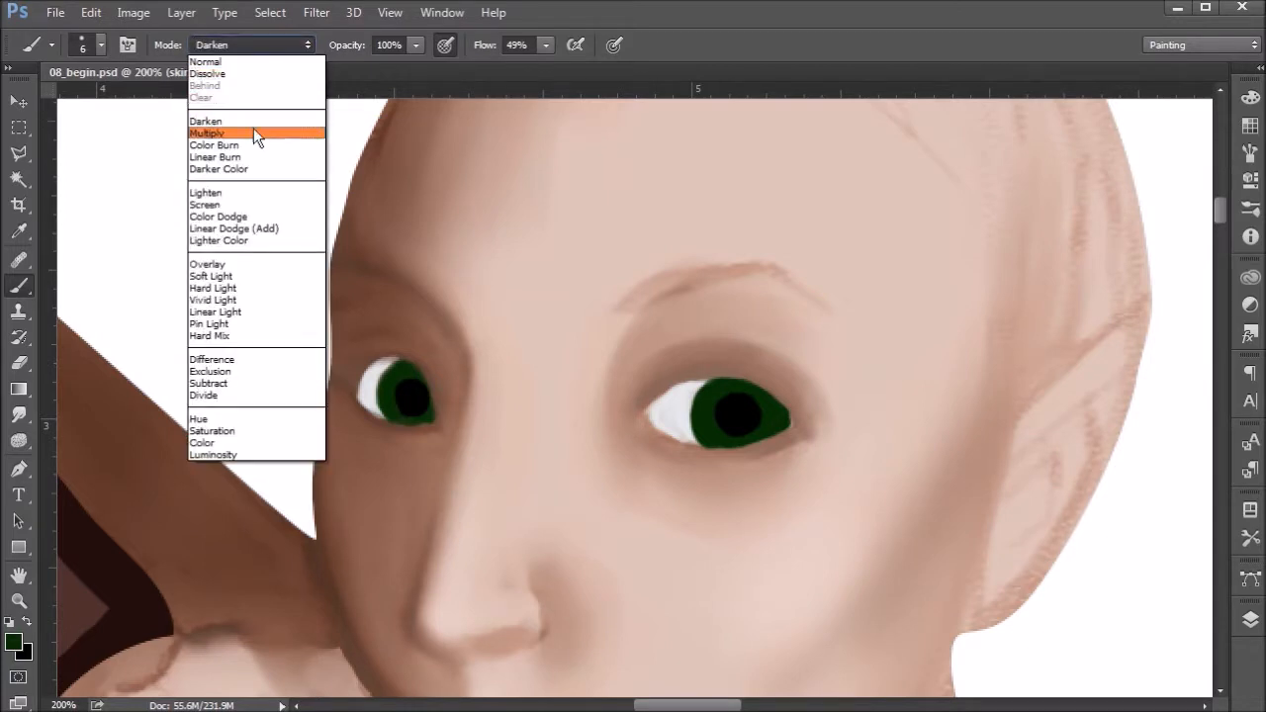
left_click(253, 131)
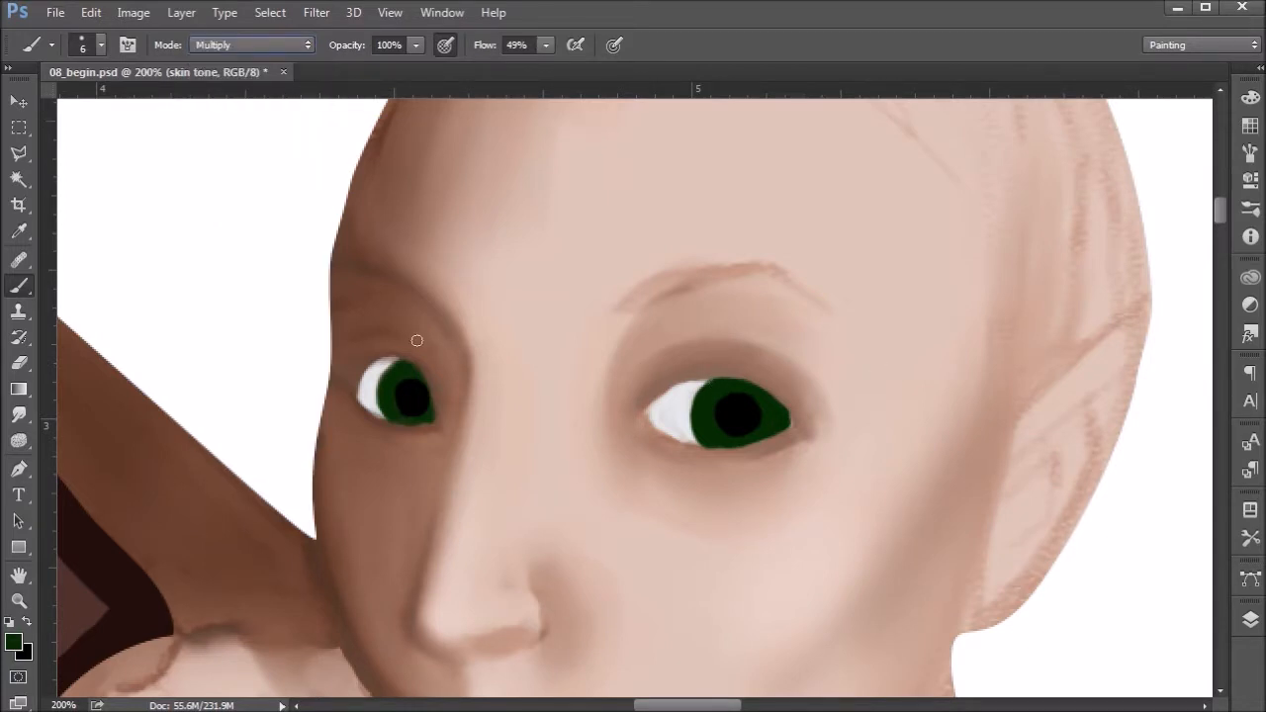
left_click(424, 291, "alt")
Draw thin brown lines along the upper lid creases and the lid edges of both eyes with a 5 px brush.
mouse_move(643, 383)
left_mouse_down()
mouse_move(697, 339)
mouse_move(641, 388)
mouse_move(723, 343)
mouse_move(648, 379)
mouse_move(751, 349)
mouse_move(680, 361)
mouse_move(746, 349)
mouse_move(694, 355)
mouse_move(772, 344)
left_mouse_up()
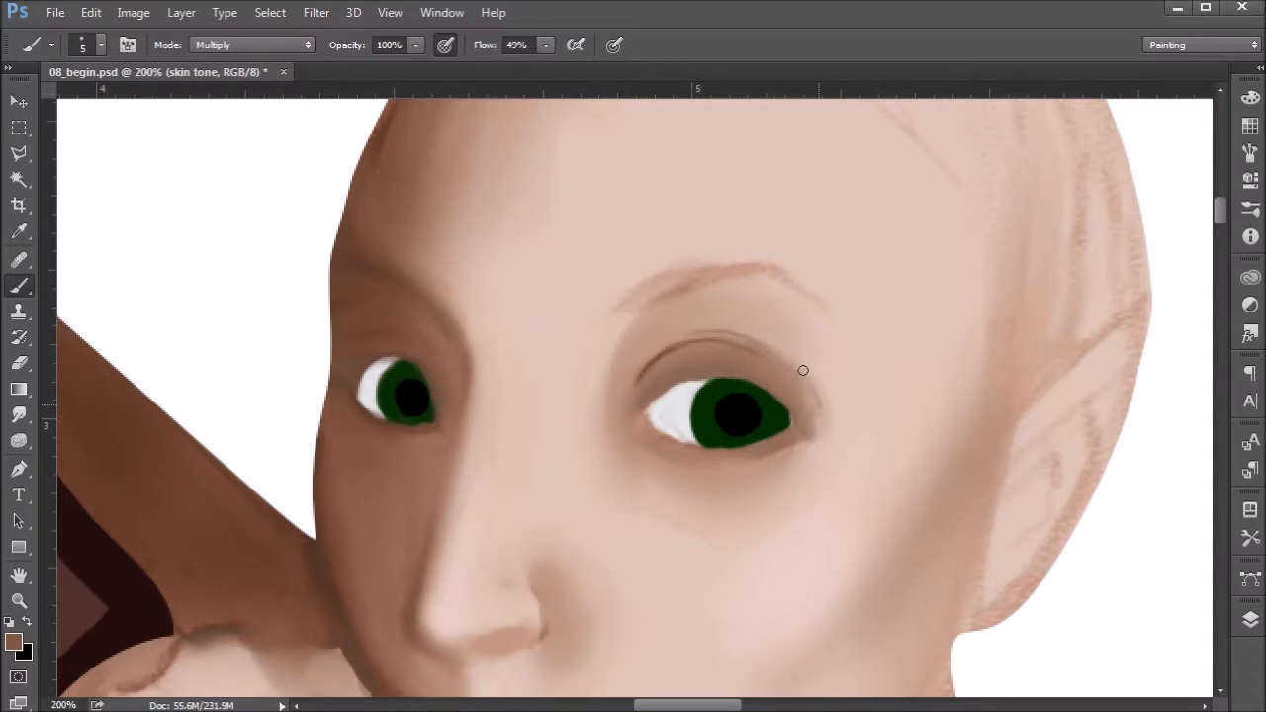
mouse_move(651, 362)
left_mouse_down()
mouse_move(791, 355)
mouse_move(822, 416)
left_mouse_up()
mouse_move(647, 404)
left_mouse_down()
mouse_move(710, 382)
mouse_move(671, 382)
mouse_move(729, 378)
mouse_move(791, 403)
mouse_move(813, 436)
left_mouse_up()
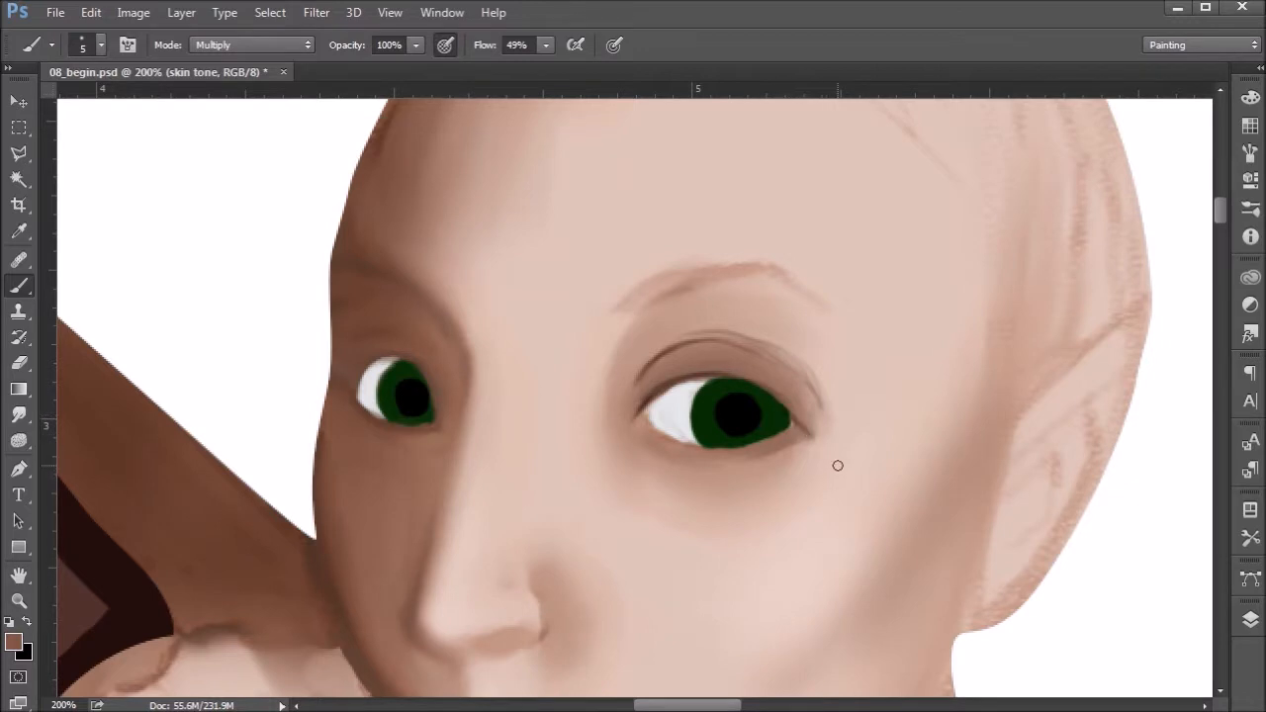
left_click_drag(426, 379, 379, 361)
mouse_move(398, 356)
left_mouse_down()
mouse_move(350, 392)
mouse_move(367, 333)
mouse_move(362, 357)
mouse_move(407, 330)
mouse_move(436, 377)
left_mouse_up()
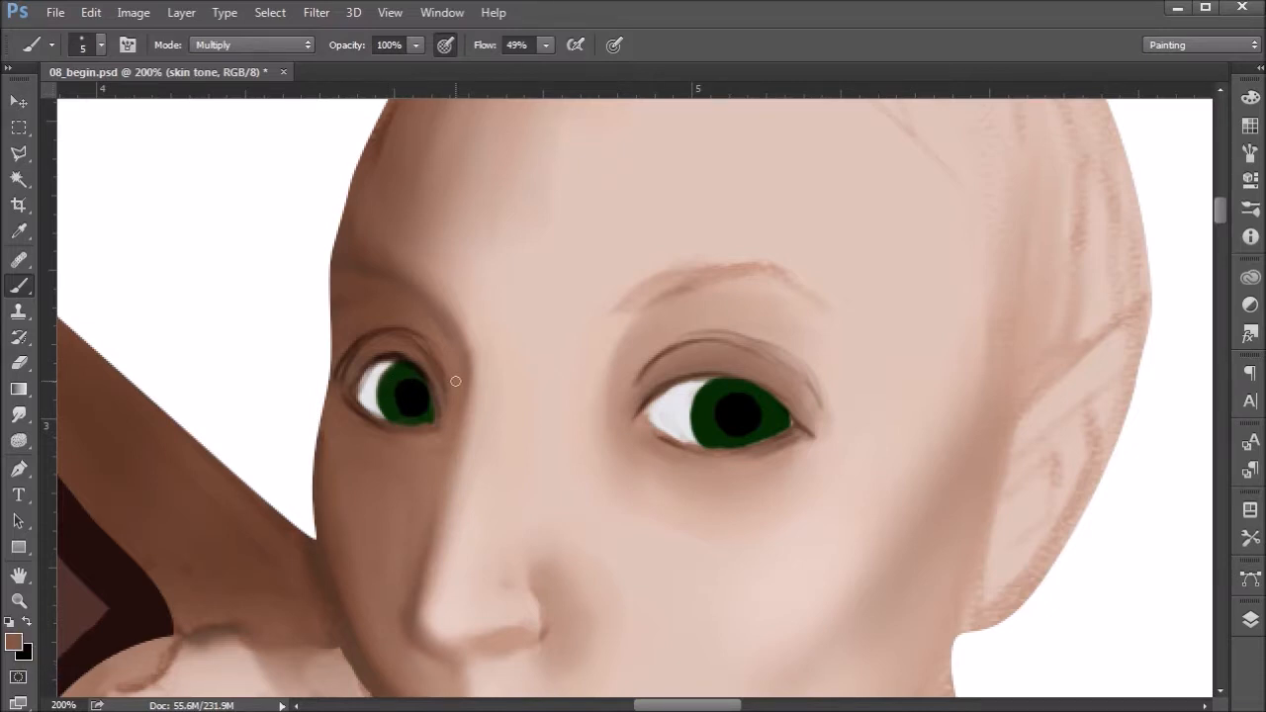
Paint fine radial streaks in both irises with the light green PANTONE 368 C swatch in Normal mode.
left_click(1251, 126)
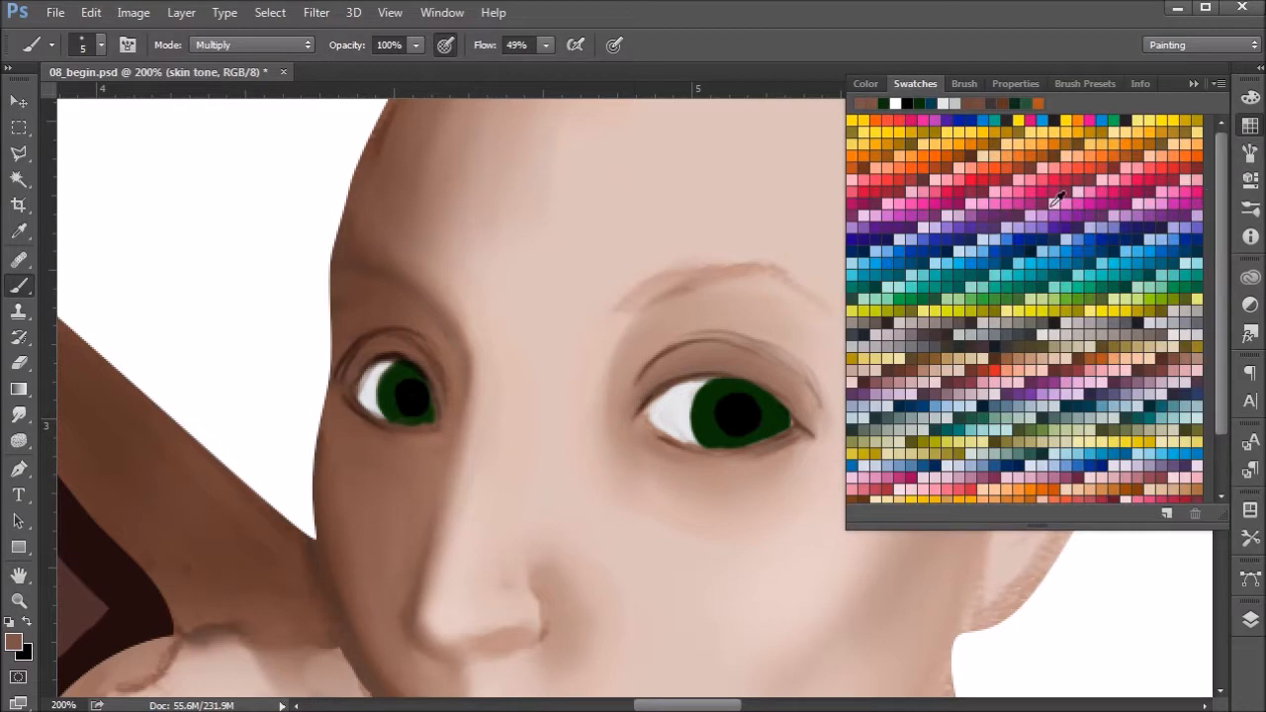
double_click(1071, 296)
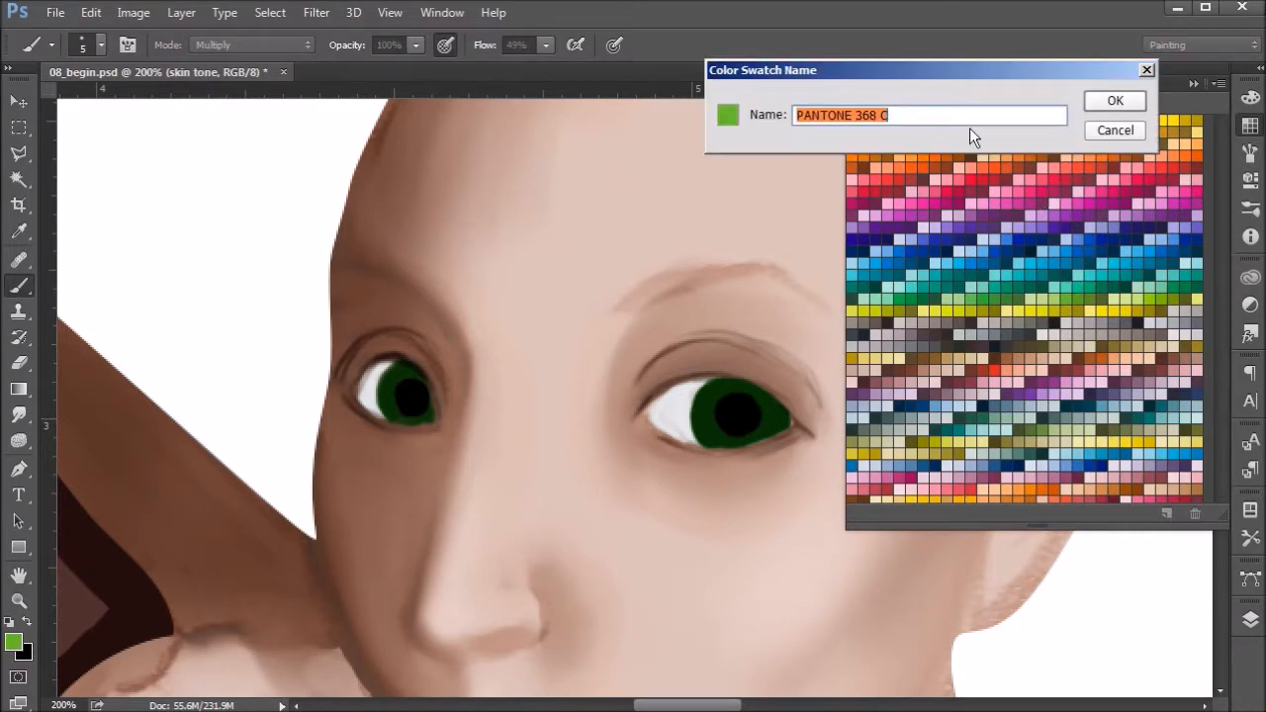
left_click(1130, 102)
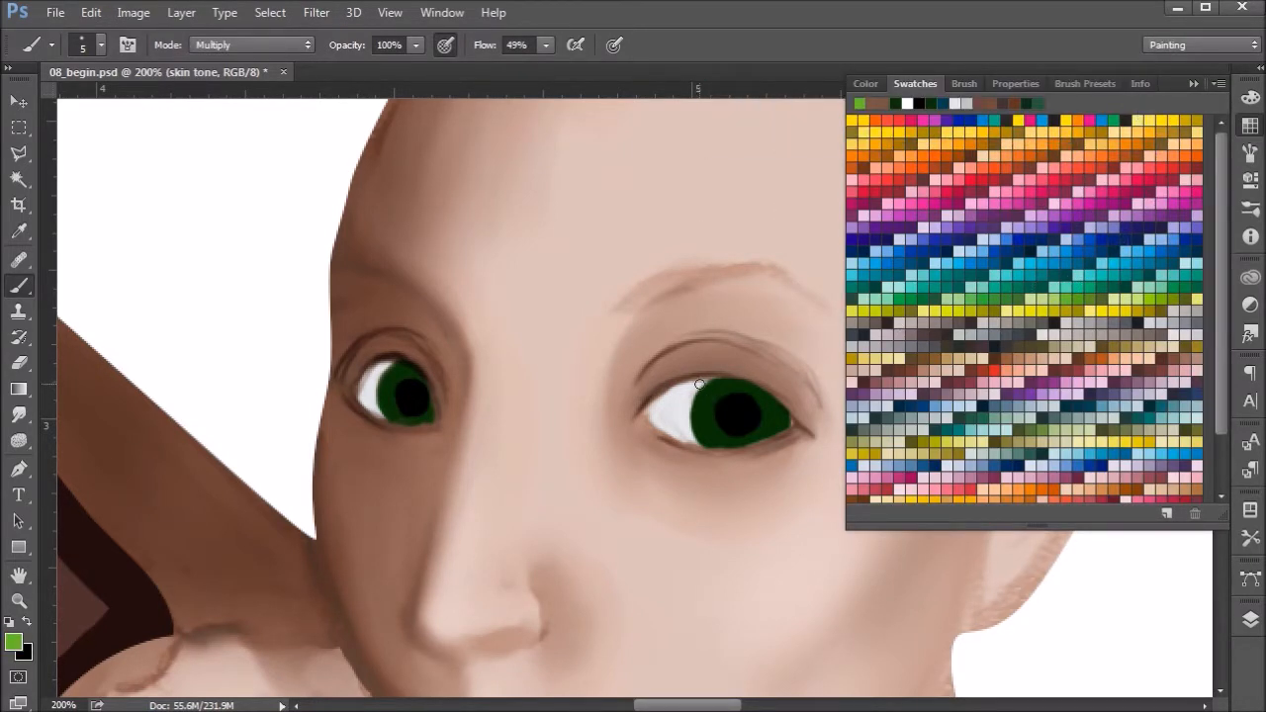
left_click(266, 44)
left_click(267, 65)
left_click_drag(718, 406, 706, 424)
left_click(1193, 84)
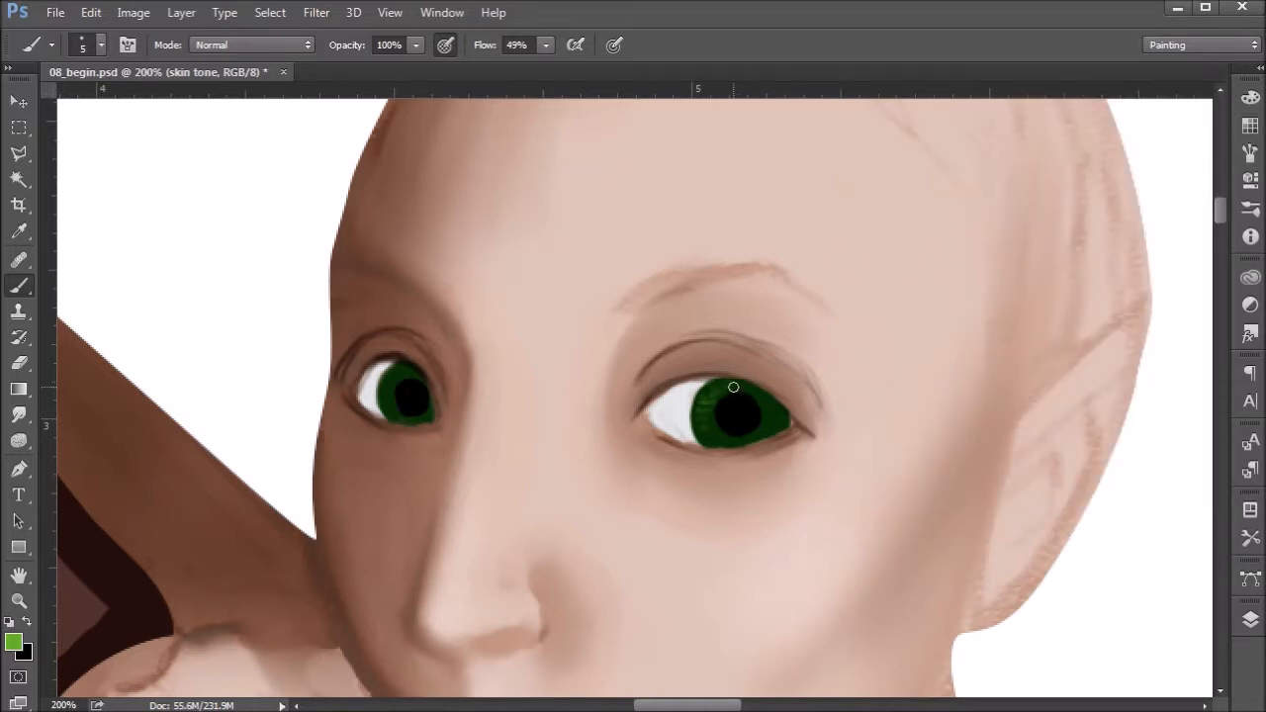
mouse_move(702, 422)
left_mouse_down()
mouse_move(754, 427)
mouse_move(738, 440)
mouse_move(774, 437)
mouse_move(763, 391)
left_mouse_up()
mouse_move(396, 373)
left_mouse_down()
mouse_move(384, 400)
mouse_move(411, 424)
mouse_move(428, 411)
left_mouse_up()
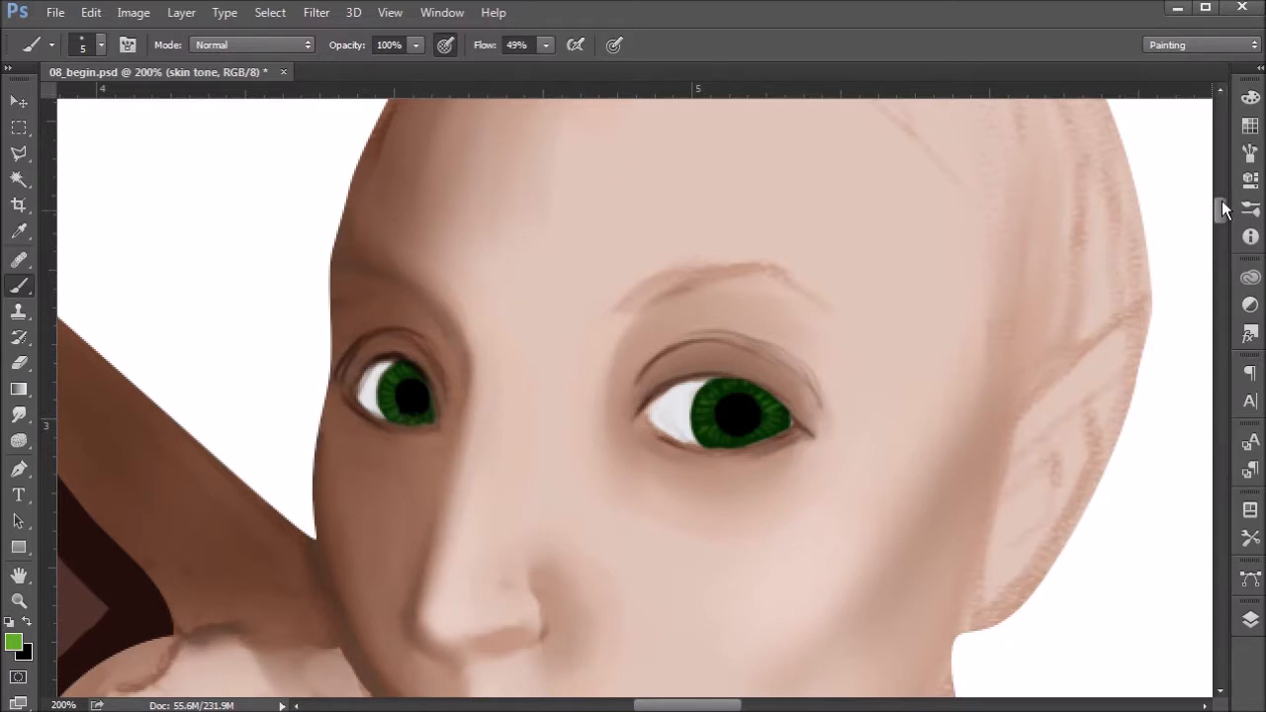
Add orange radial flecks around both pupils with the PANTONE 716 C swatch at 100% flow and 4 px.
left_click(1251, 125)
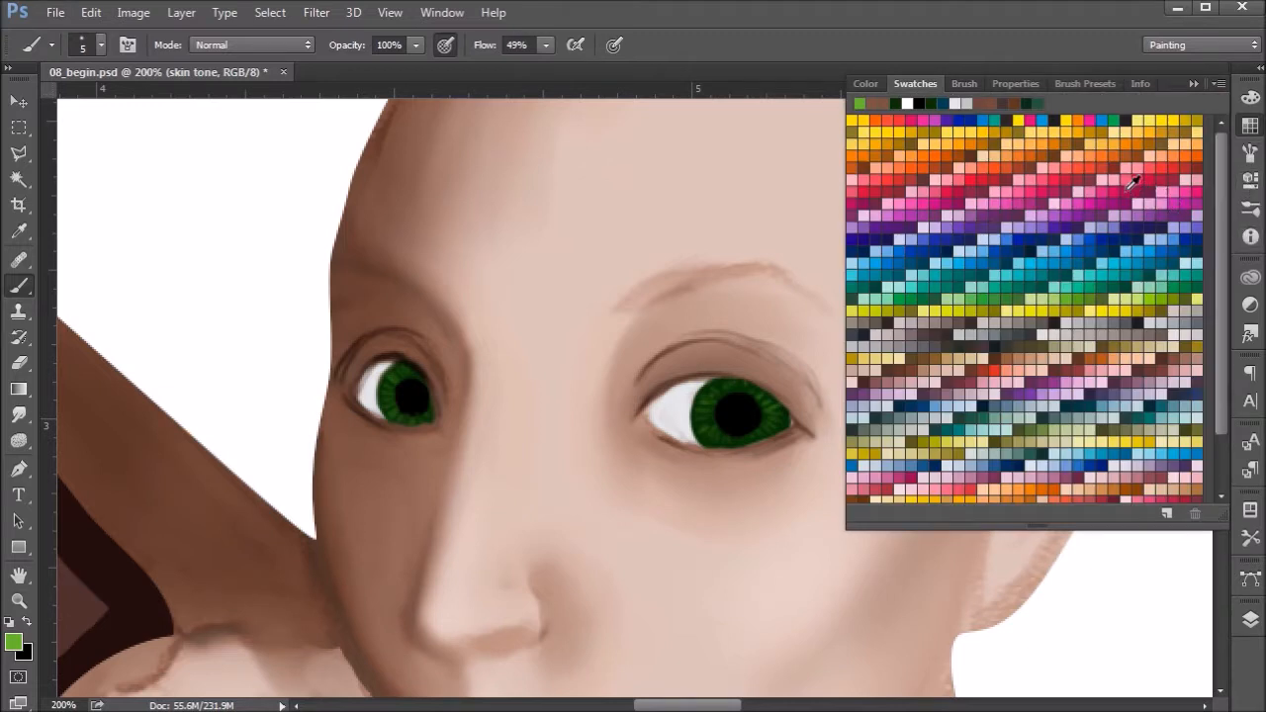
left_click(1026, 488)
double_click(1026, 488)
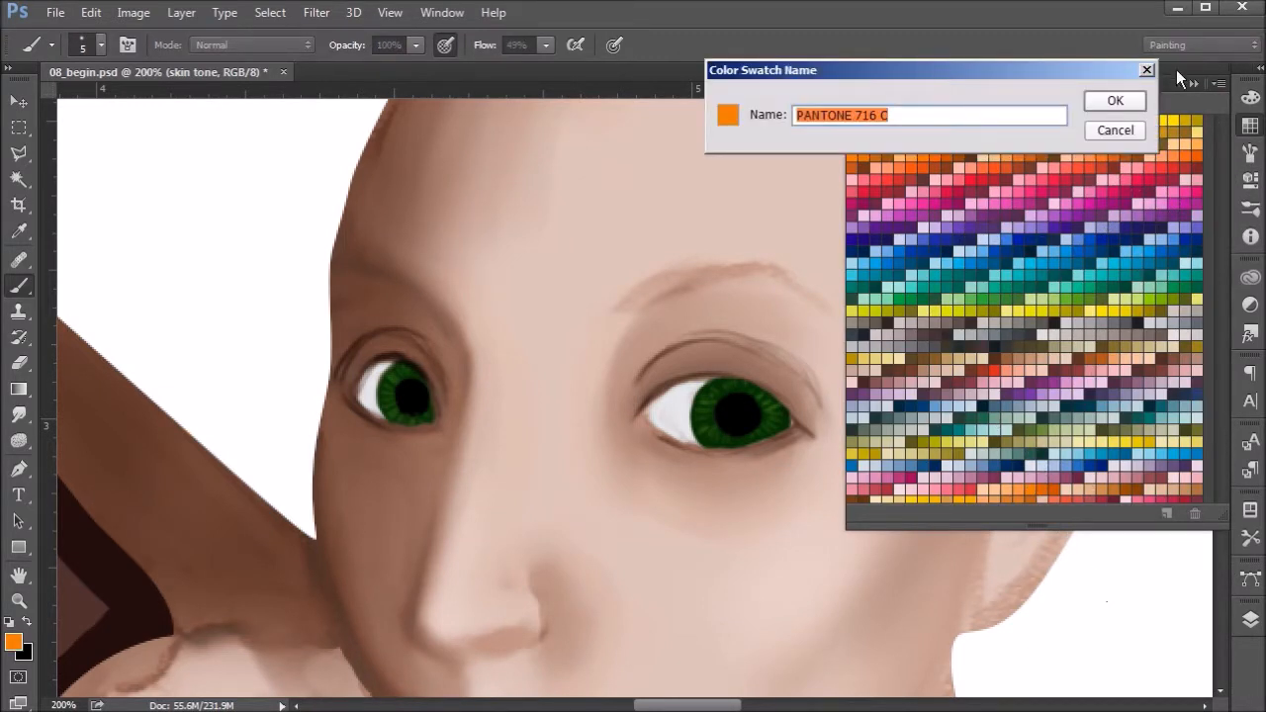
left_click(1113, 97)
left_click(1194, 86)
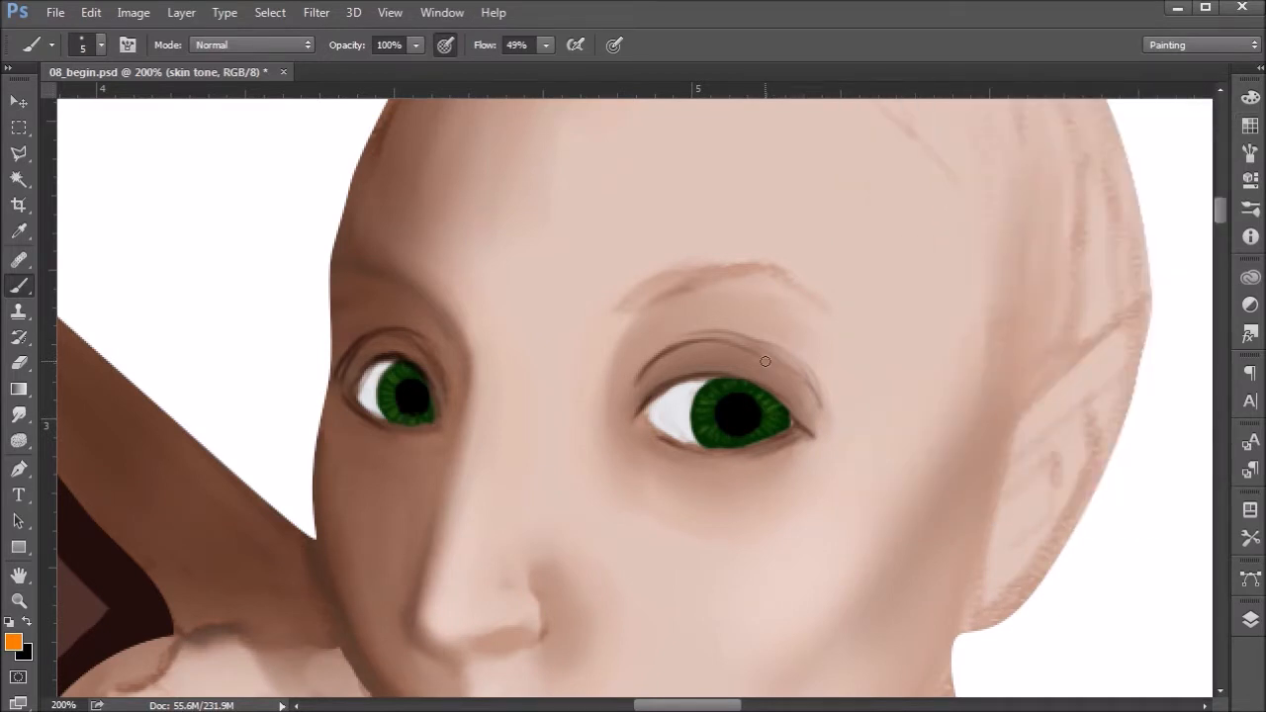
key("shift+0")
mouse_move(761, 424)
left_mouse_down()
mouse_move(775, 427)
mouse_move(775, 412)
left_mouse_up()
left_click_drag(721, 435, 717, 429)
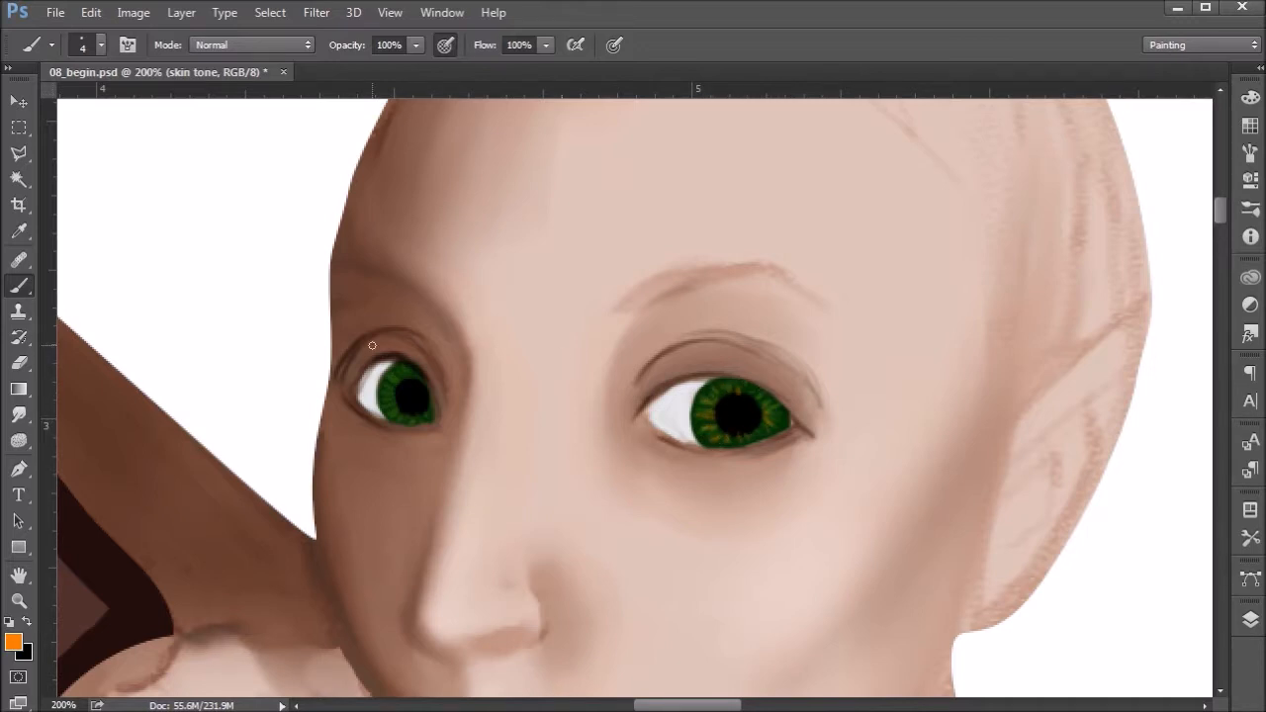
left_click_drag(401, 375, 393, 410)
Add bright yellow radial flecks to both irises, using a yellow swatch.
left_click(1251, 125)
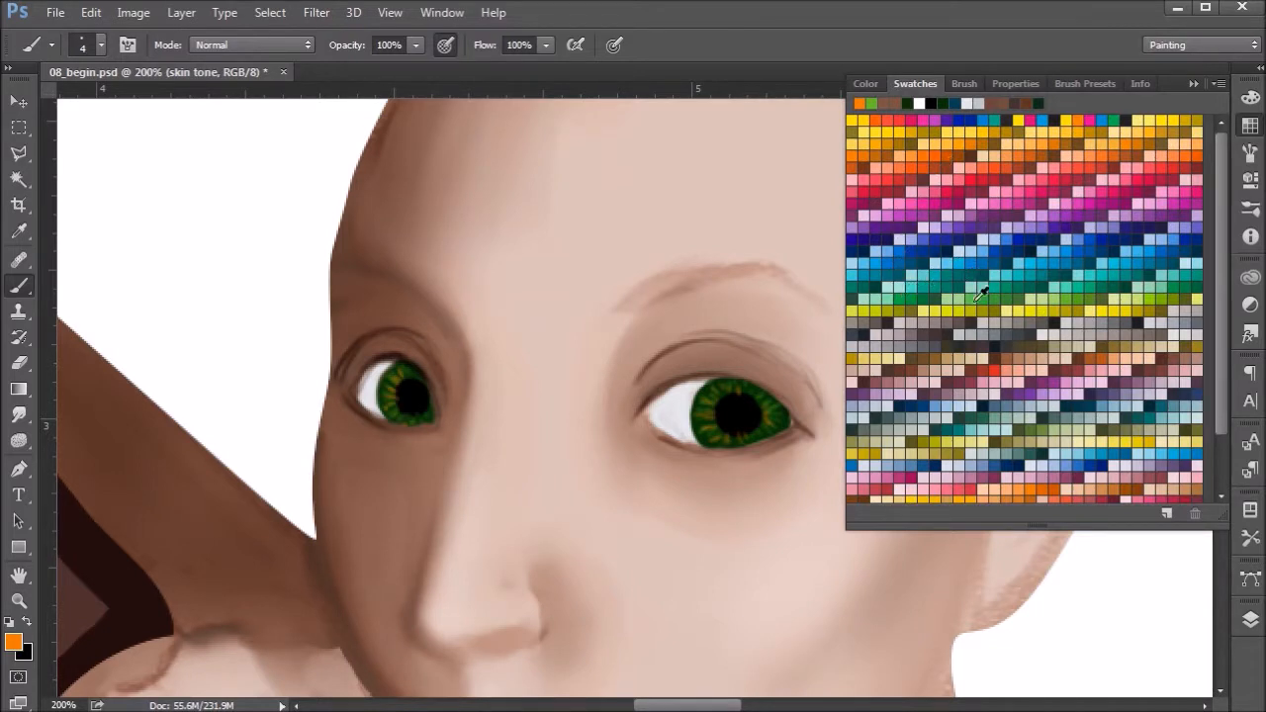
left_click(1106, 311)
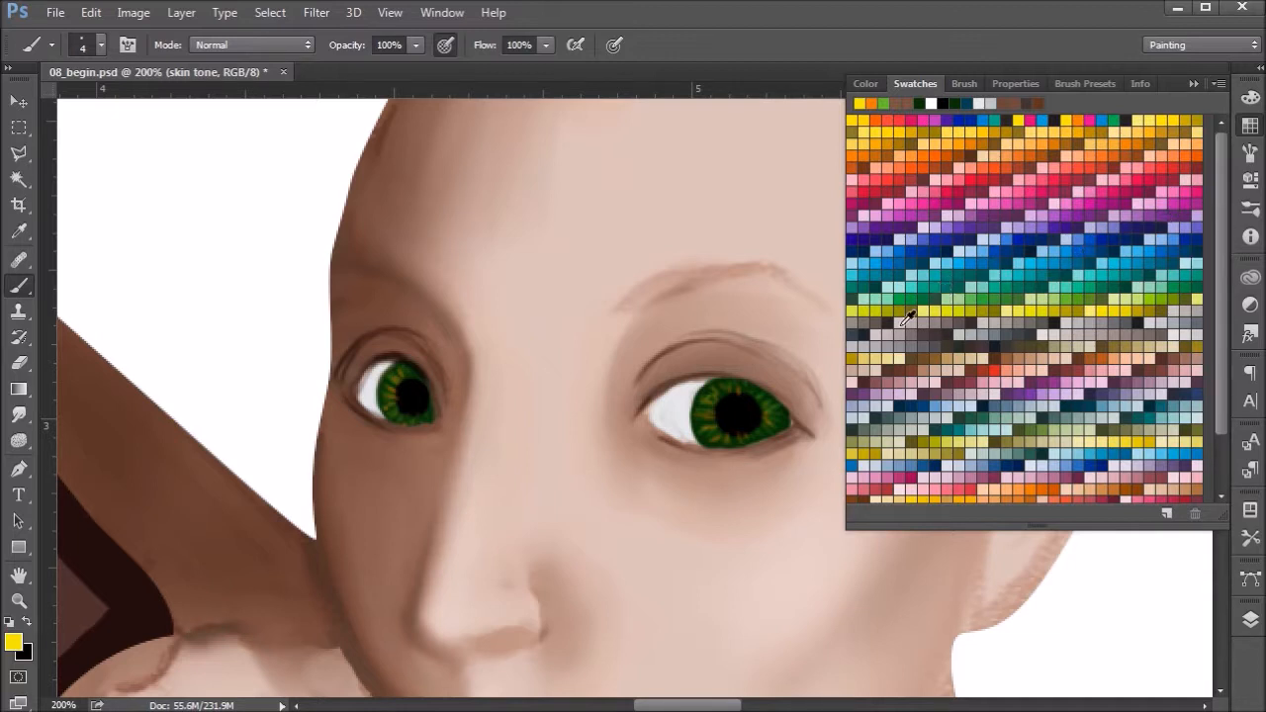
mouse_move(716, 408)
left_mouse_down()
mouse_move(699, 403)
mouse_move(711, 433)
left_mouse_up()
left_click_drag(399, 376, 394, 387)
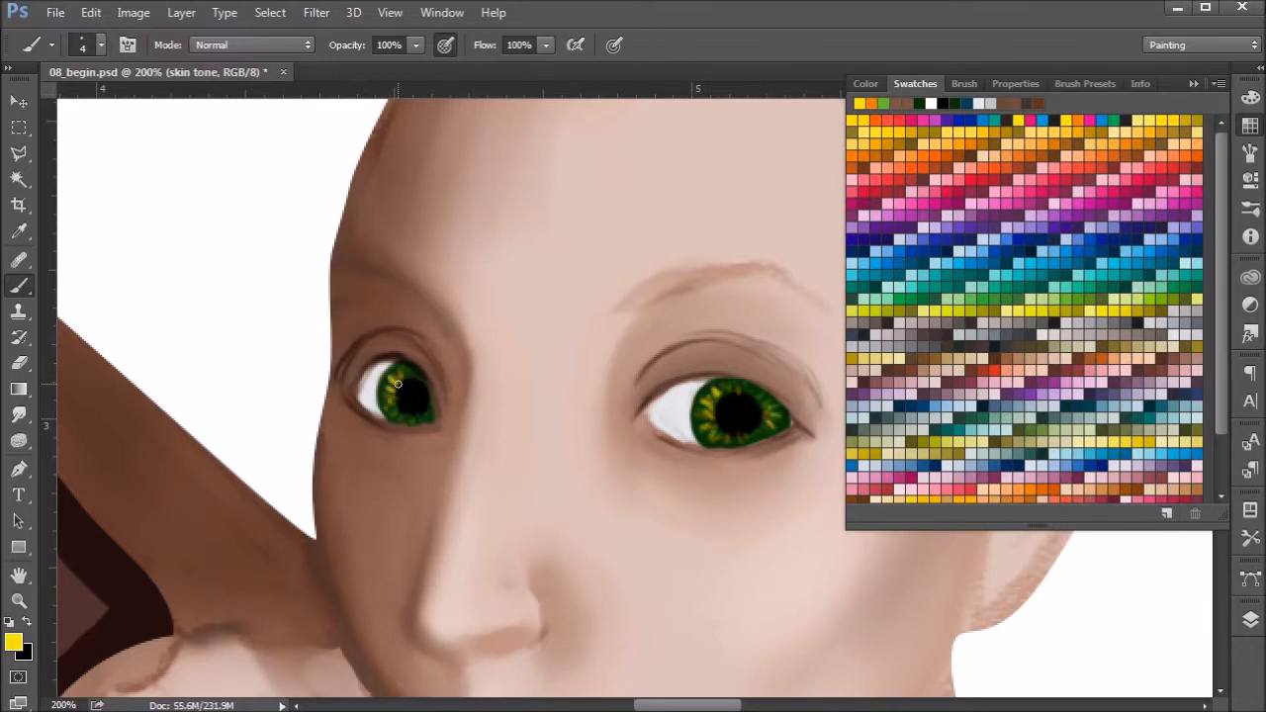
left_click(1192, 85)
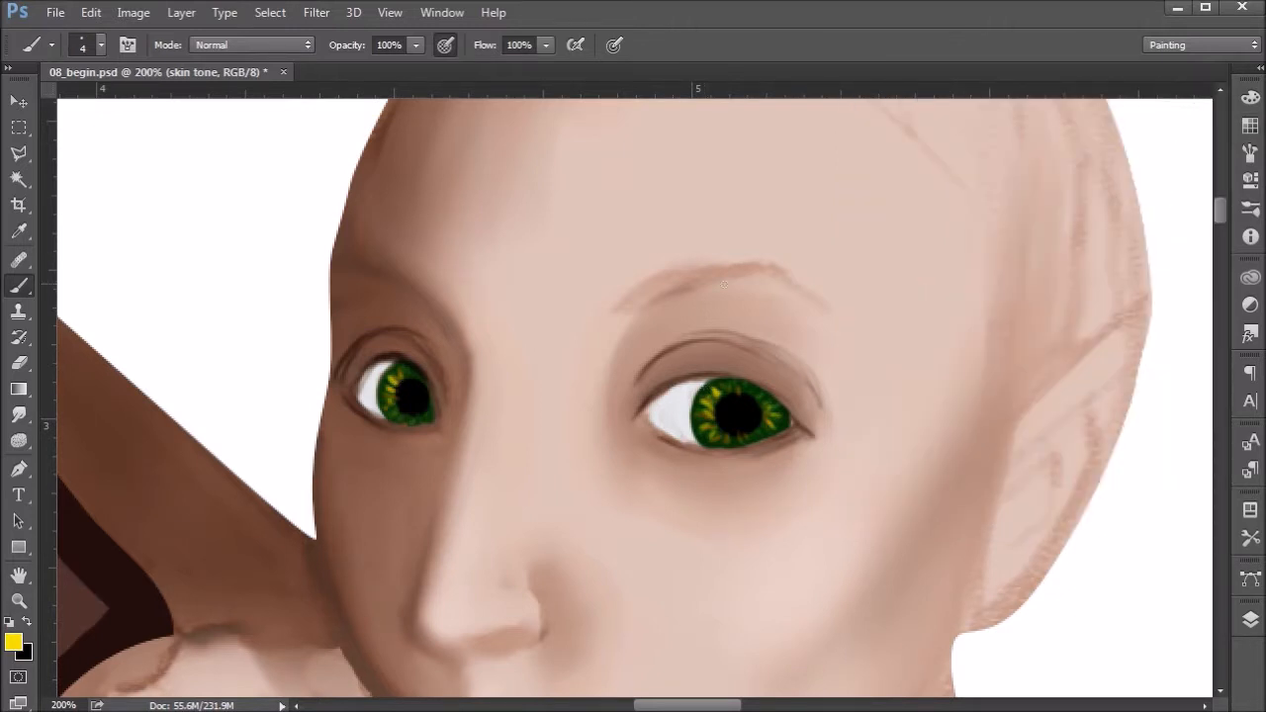
Pick a brighter green swatch and paint highlights in the lower part of both irises, just below the pupils.
left_click(1250, 125)
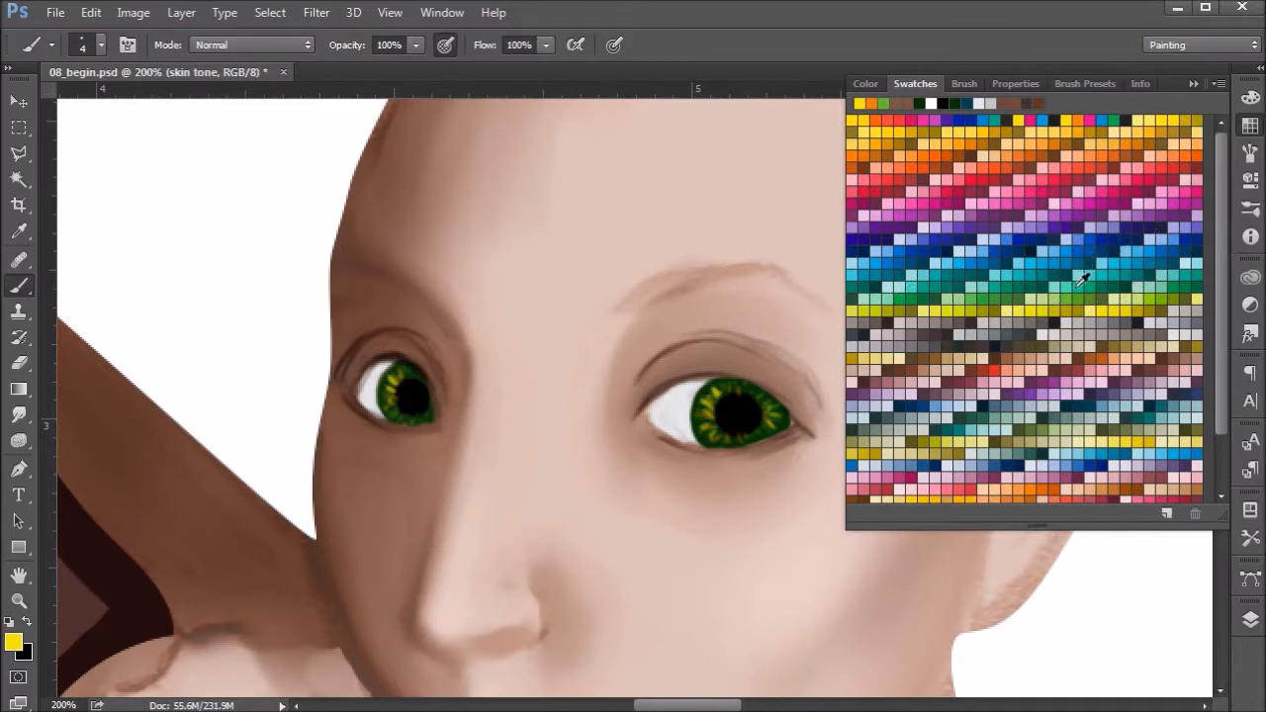
left_click_drag(1217, 293, 1219, 177)
double_click(902, 299)
left_click(1123, 106)
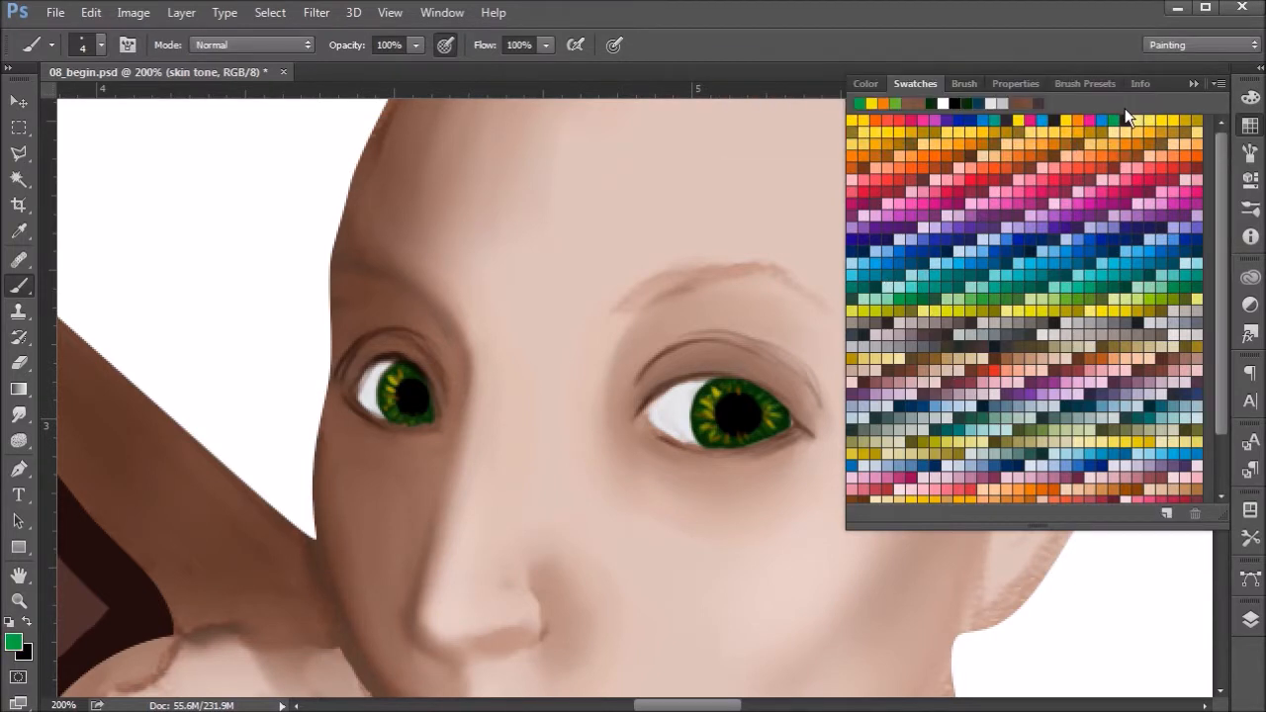
left_click(1195, 84)
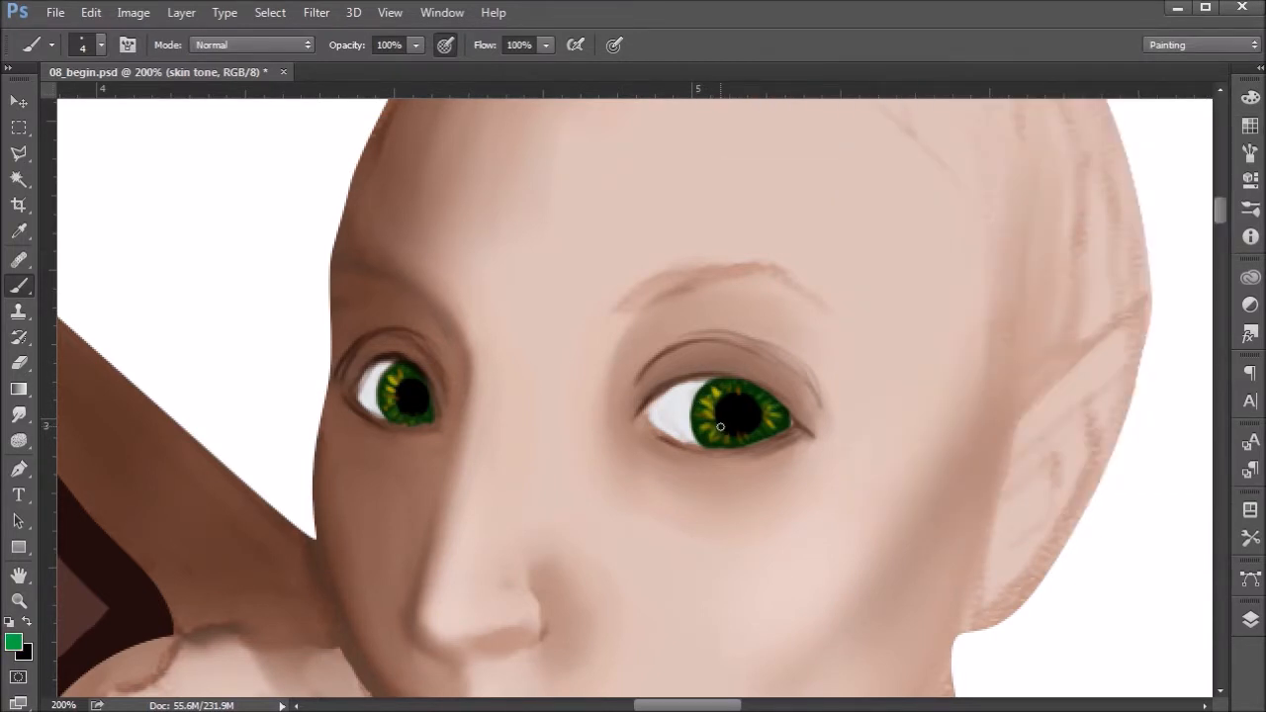
left_click_drag(724, 432, 755, 430)
left_click_drag(398, 407, 422, 409)
Paint a thick black liner along the lit eye's upper lid, with short lashes flicking out at the outer corner.
key("x")
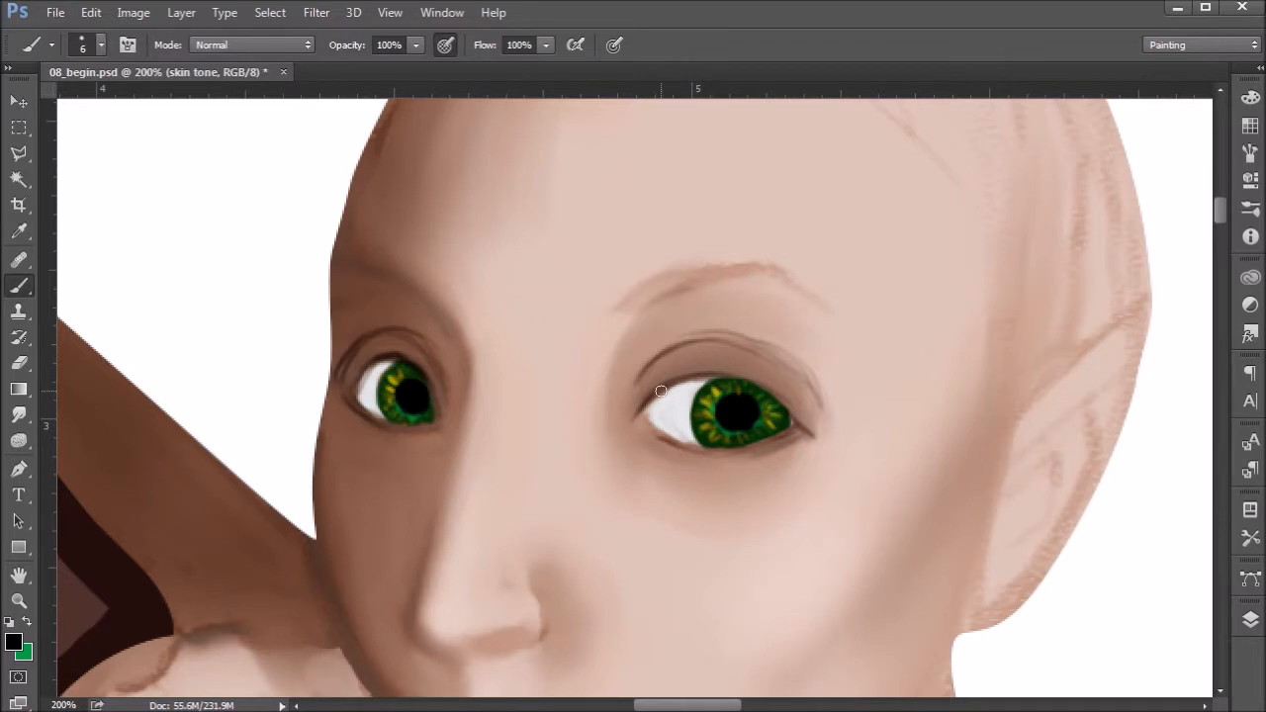
mouse_move(663, 388)
left_mouse_down()
mouse_move(698, 373)
mouse_move(650, 399)
mouse_move(680, 378)
mouse_move(700, 378)
mouse_move(659, 390)
mouse_move(732, 372)
mouse_move(783, 396)
mouse_move(689, 375)
mouse_move(788, 397)
mouse_move(741, 372)
mouse_move(827, 432)
left_mouse_up()
mouse_move(784, 389)
left_mouse_down()
mouse_move(811, 425)
mouse_move(841, 428)
left_mouse_up()
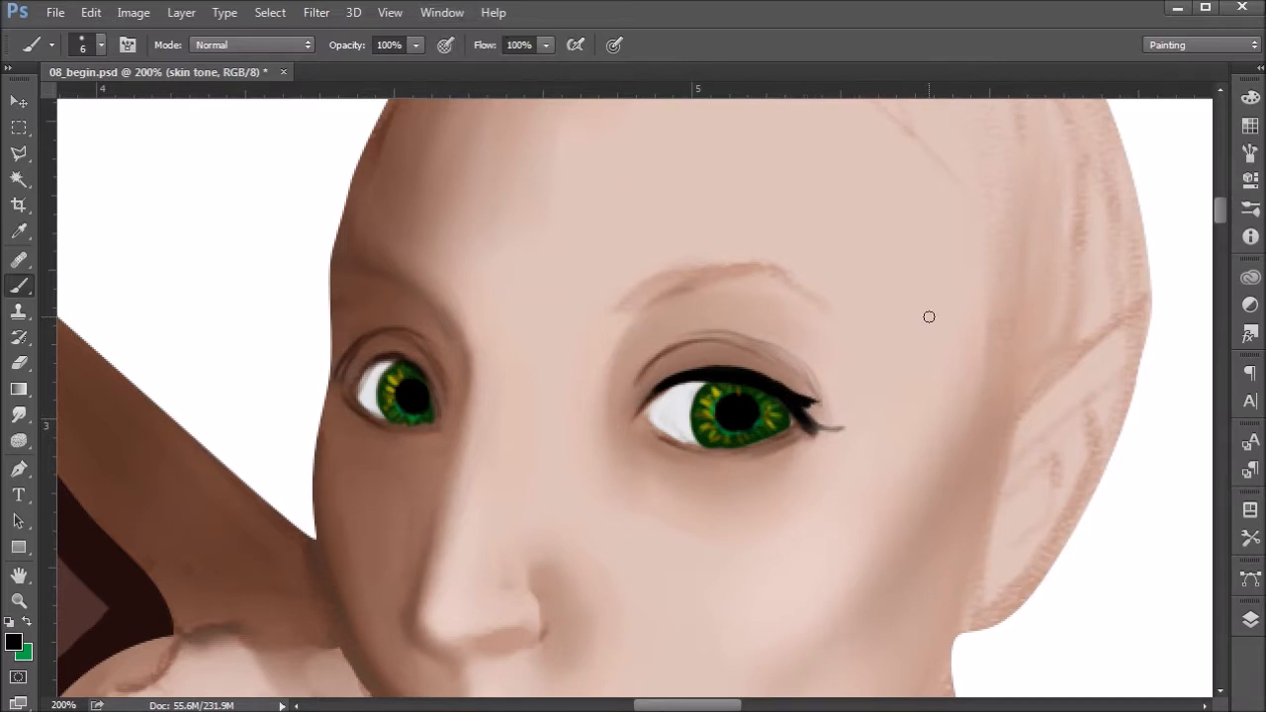
mouse_move(780, 388)
left_mouse_down()
mouse_move(841, 385)
mouse_move(806, 405)
mouse_move(792, 399)
mouse_move(843, 397)
mouse_move(793, 403)
mouse_move(838, 404)
mouse_move(811, 415)
mouse_move(824, 420)
mouse_move(788, 404)
mouse_move(840, 423)
left_mouse_up()
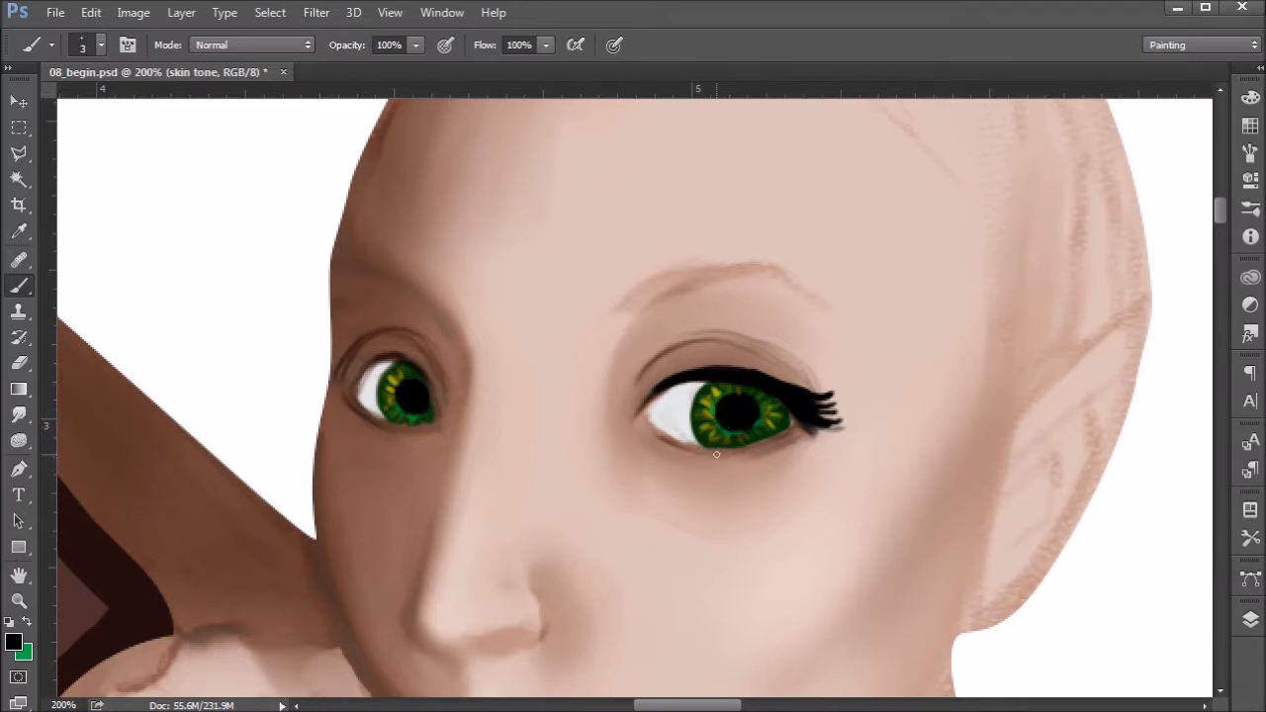
Paint a black lower lash line with small lashes below the lit eye, out to the outer corner, at 3 px.
mouse_move(711, 453)
left_mouse_down()
mouse_move(680, 451)
mouse_move(723, 453)
left_mouse_up()
mouse_move(753, 451)
left_mouse_down()
mouse_move(809, 426)
mouse_move(735, 454)
mouse_move(803, 432)
mouse_move(746, 453)
left_mouse_up()
mouse_move(760, 453)
left_mouse_down()
mouse_move(822, 447)
mouse_move(777, 450)
mouse_move(839, 428)
mouse_move(788, 455)
mouse_move(842, 419)
mouse_move(787, 445)
mouse_move(840, 426)
mouse_move(803, 409)
mouse_move(848, 415)
mouse_move(803, 402)
mouse_move(850, 418)
mouse_move(813, 414)
mouse_move(859, 408)
mouse_move(826, 423)
left_mouse_up()
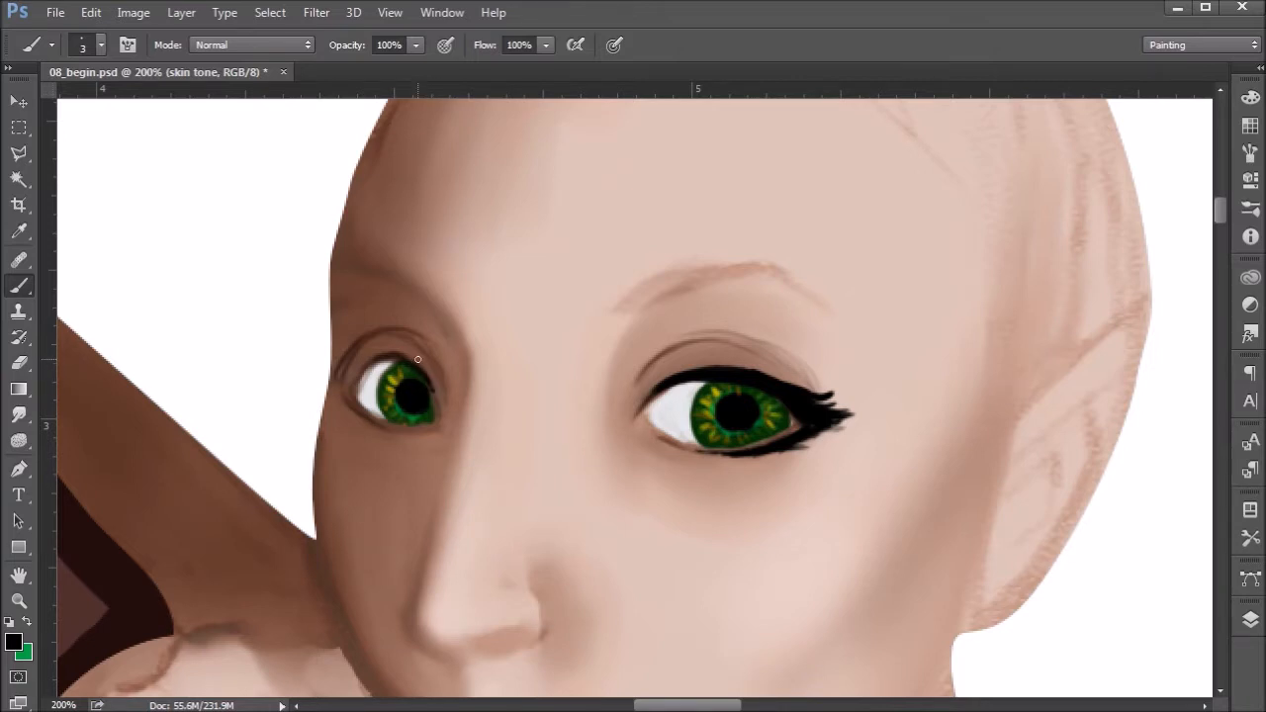
Paint a black liner along the shaded eye's upper lid, with lashes flicking out past the edge of the face.
mouse_move(433, 387)
left_mouse_down()
mouse_move(385, 350)
mouse_move(379, 353)
left_mouse_up()
left_click(1251, 620)
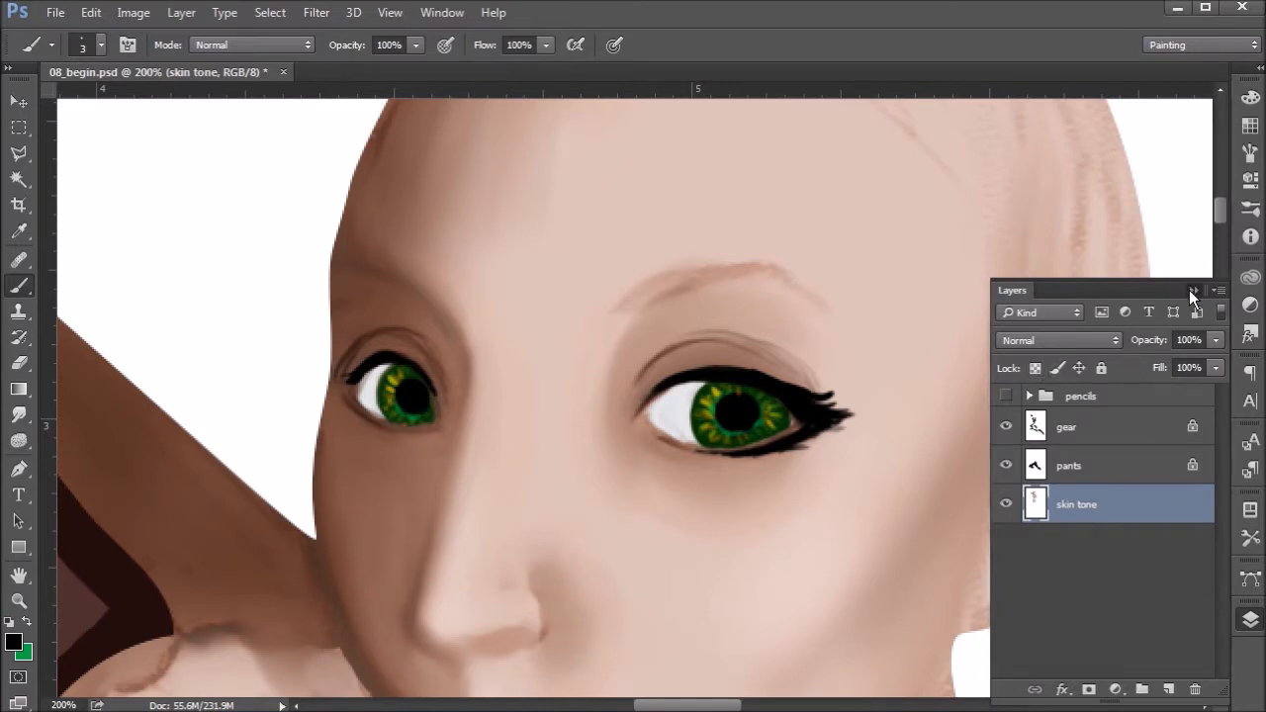
left_click(1193, 289)
left_click_drag(328, 376, 322, 374)
left_click_drag(367, 368, 304, 364)
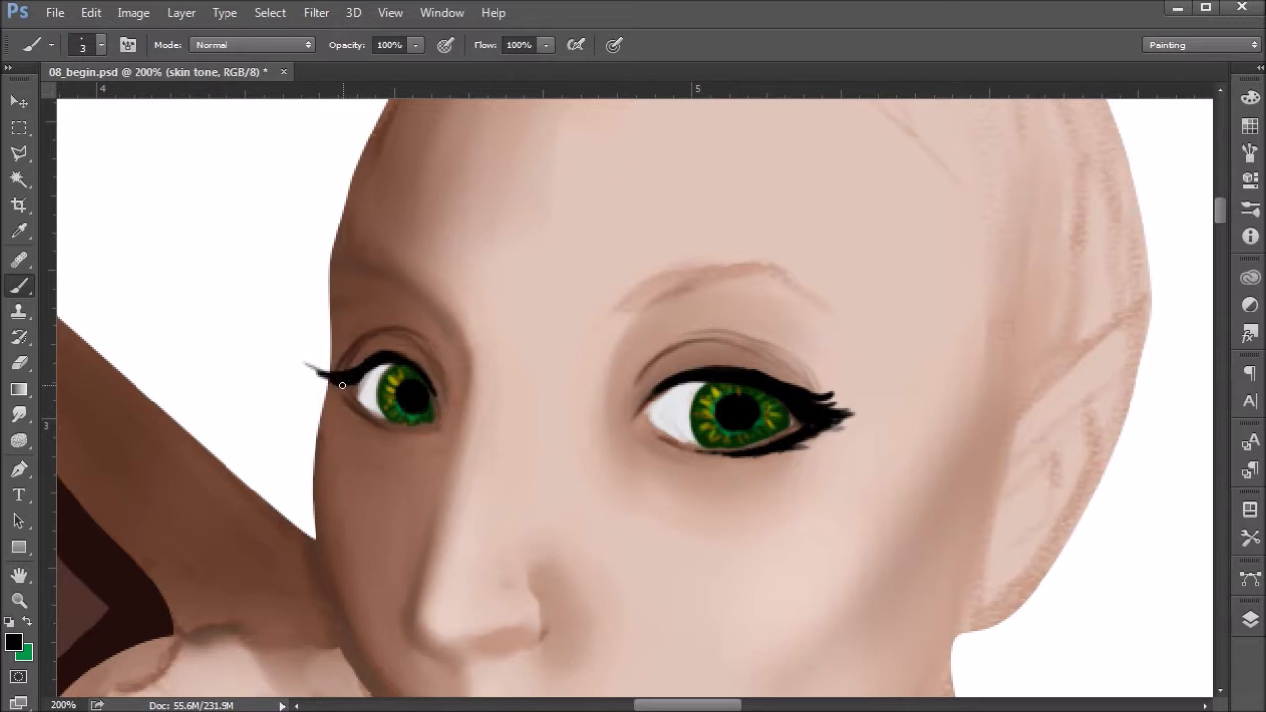
left_click_drag(334, 380, 311, 367)
Paint a black lower lash line under the shaded eye and strengthen its upper liner and outer lashes.
left_click_drag(329, 399, 367, 423)
left_click_drag(366, 369, 390, 364)
left_click_drag(331, 386, 303, 372)
Thicken the black liner along the lit eye's upper lid and smooth its curve.
left_click_drag(704, 370, 777, 377)
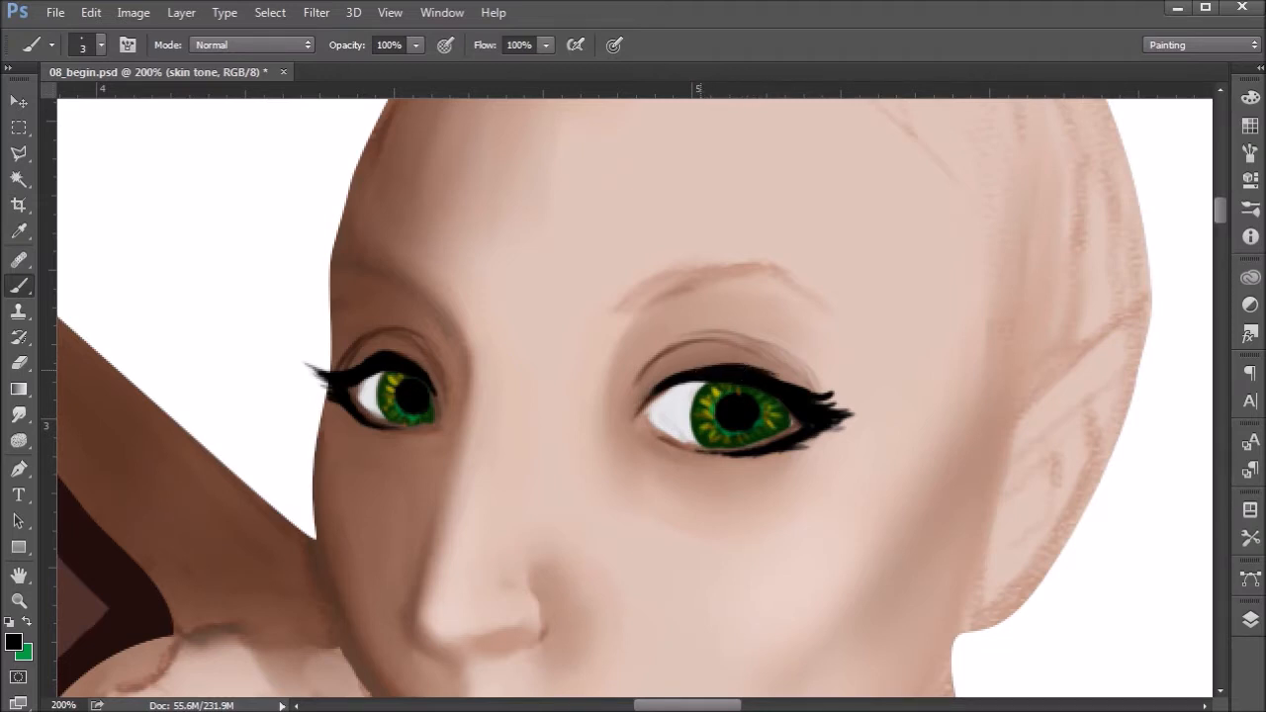
mouse_move(692, 373)
left_mouse_down()
mouse_move(746, 367)
mouse_move(767, 379)
mouse_move(684, 375)
mouse_move(762, 375)
mouse_move(722, 364)
mouse_move(798, 393)
left_mouse_up()
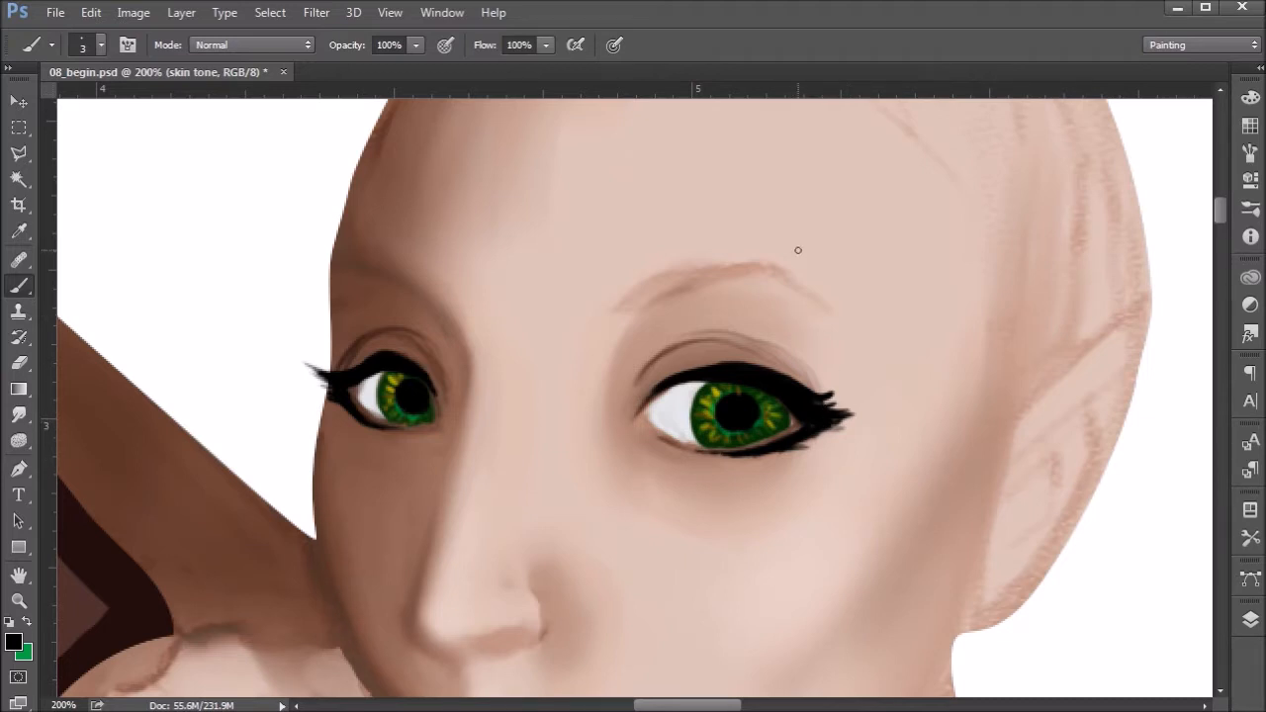
left_click(1253, 617)
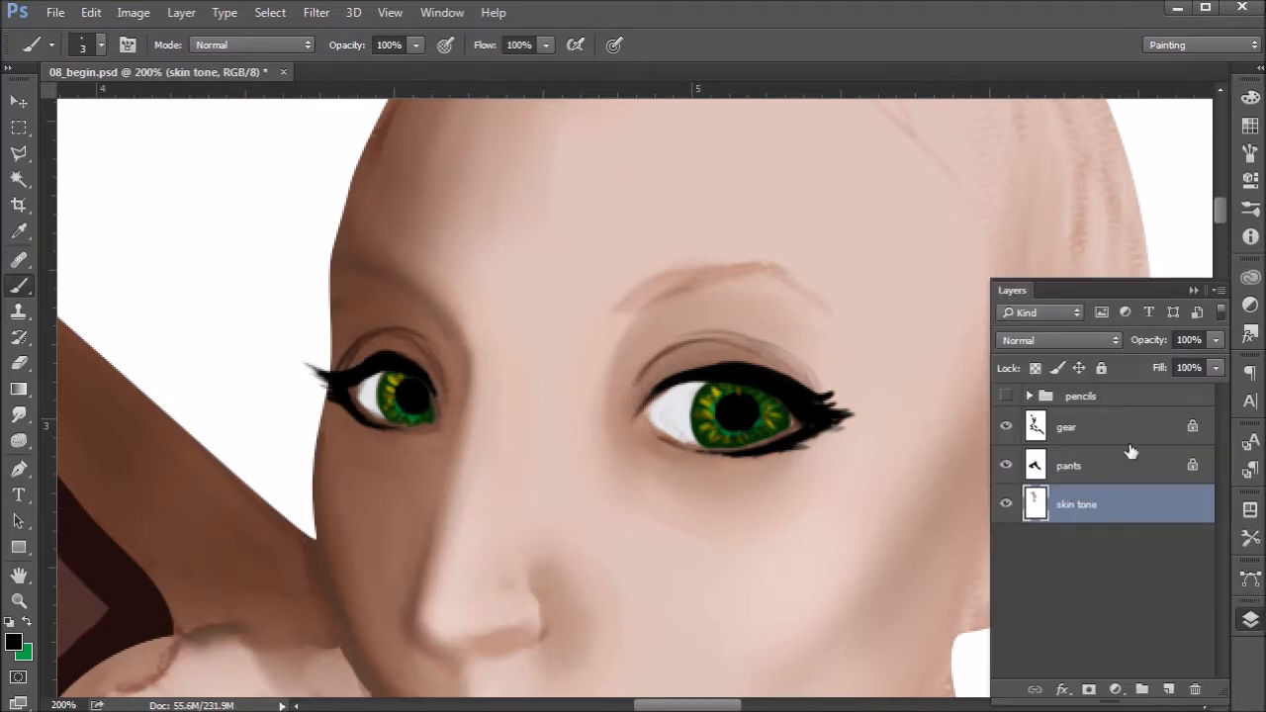
left_click(1193, 289)
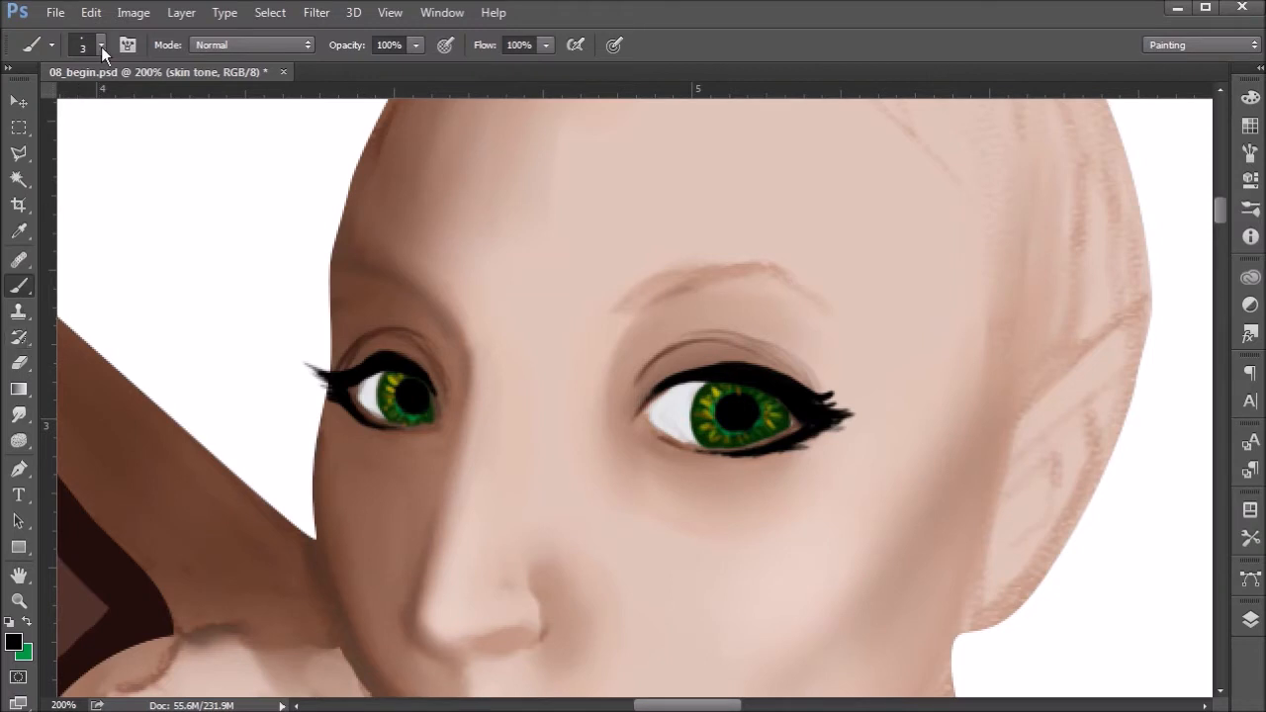
Load the super soft brush preset, pick a mid-grey swatch and reduce the brush size to 45 px.
left_click(53, 41)
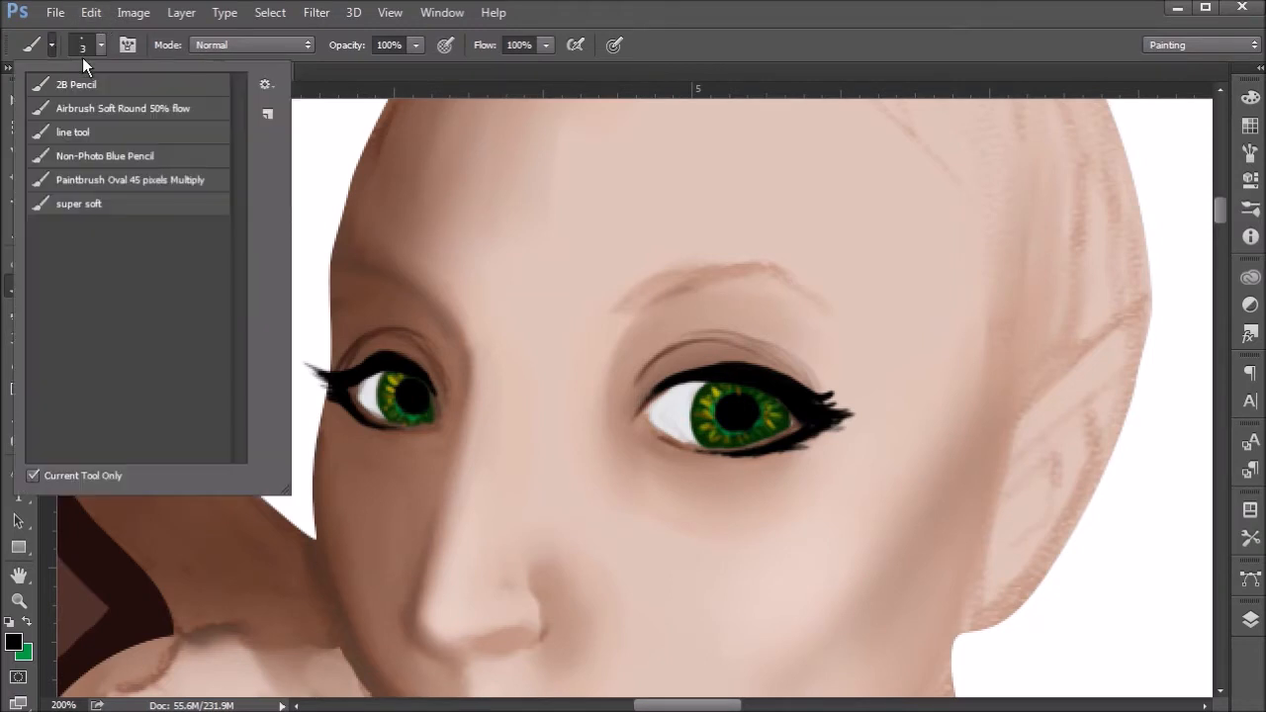
left_click(96, 202)
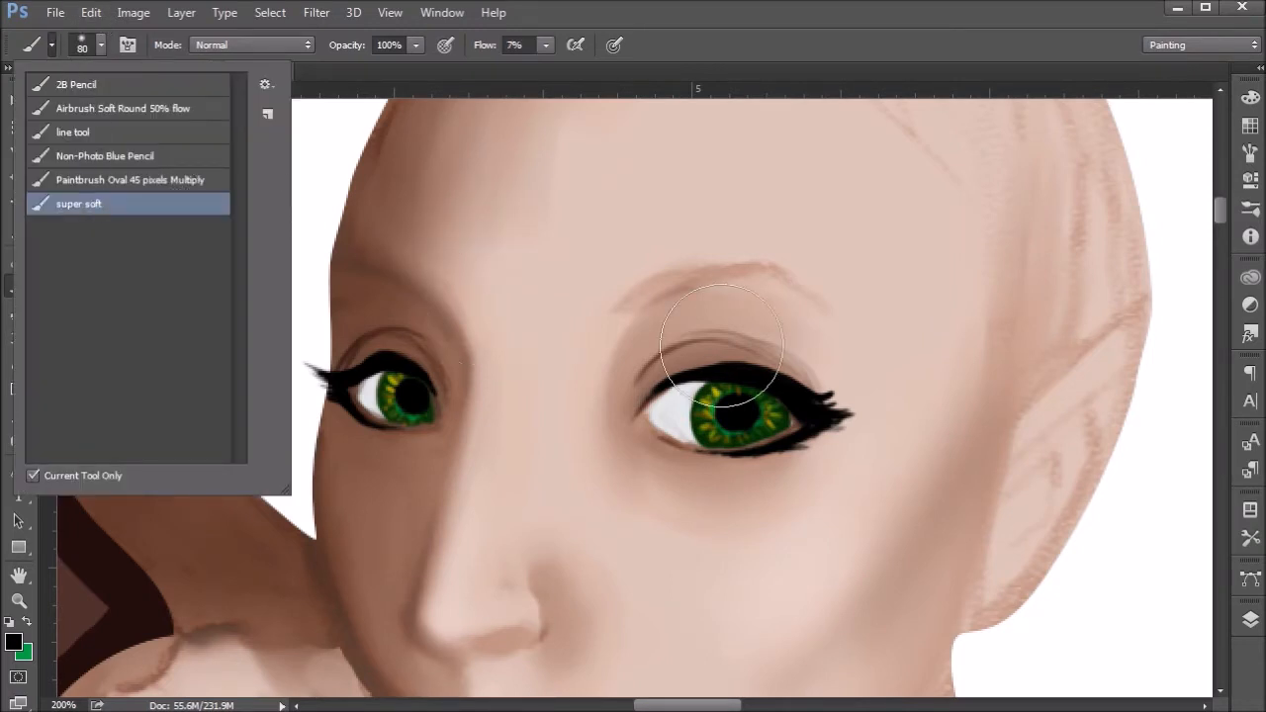
left_click(1250, 127)
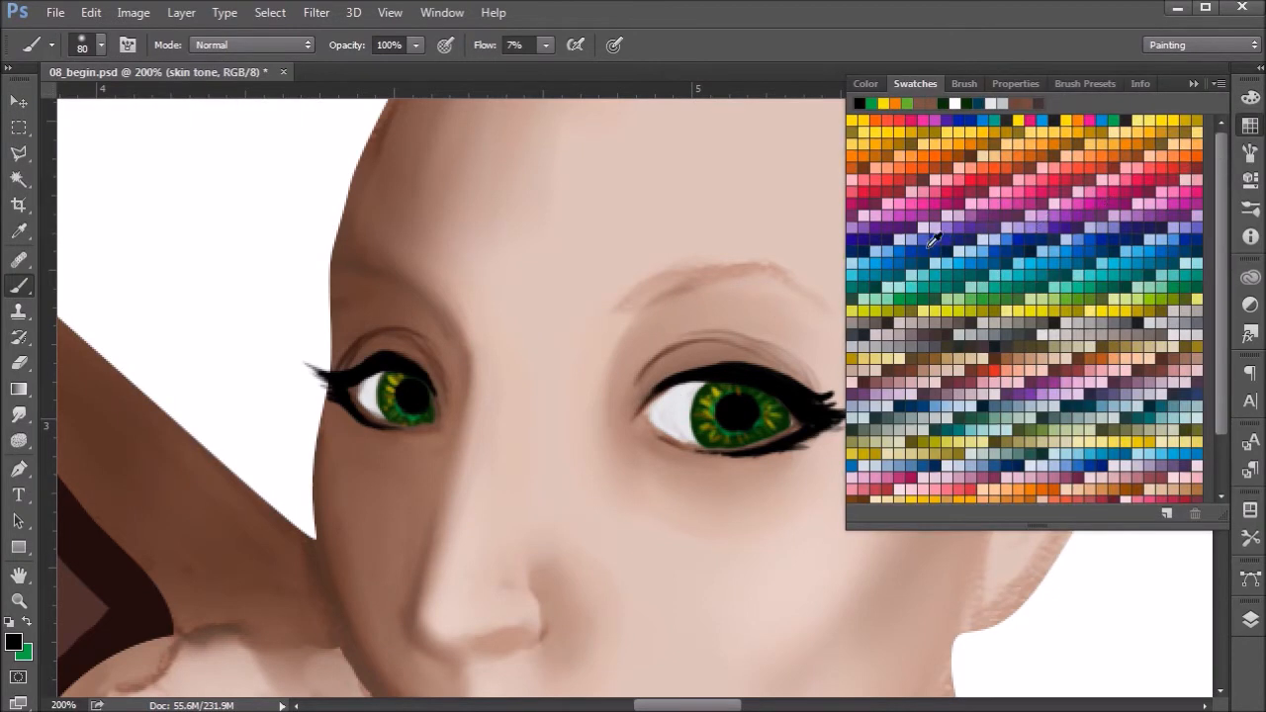
left_click(1005, 328)
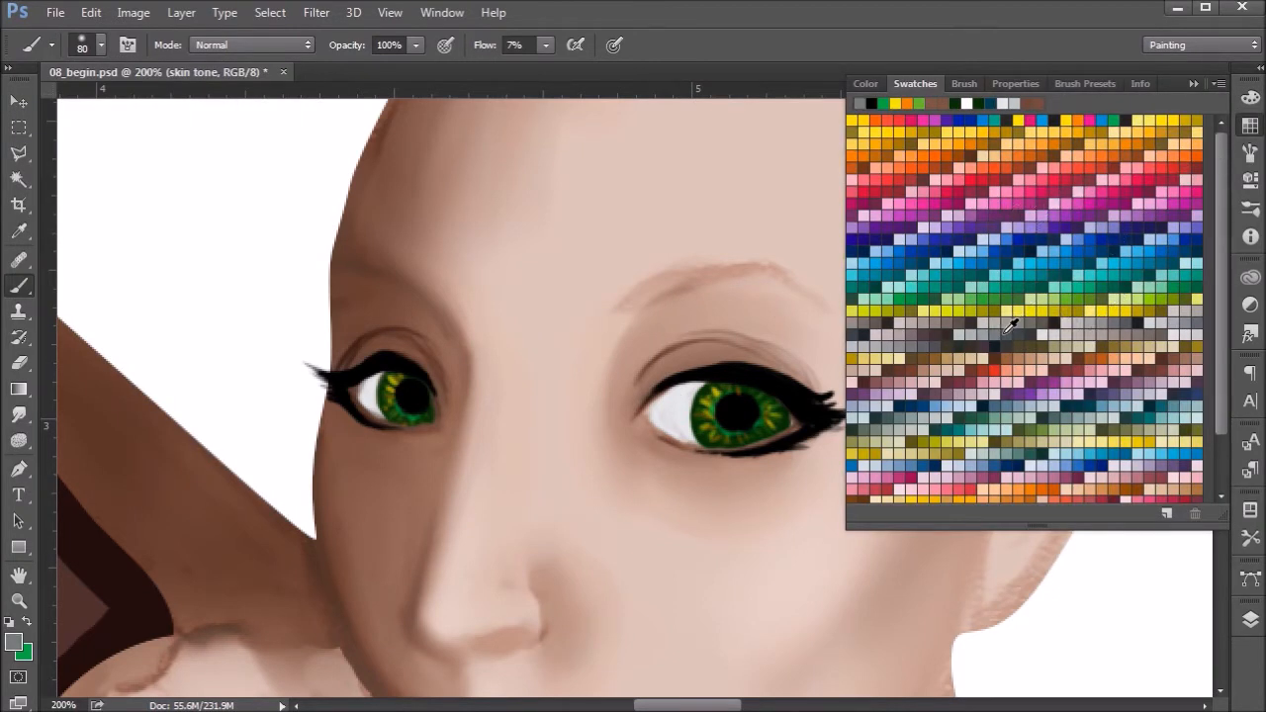
left_click(1194, 84)
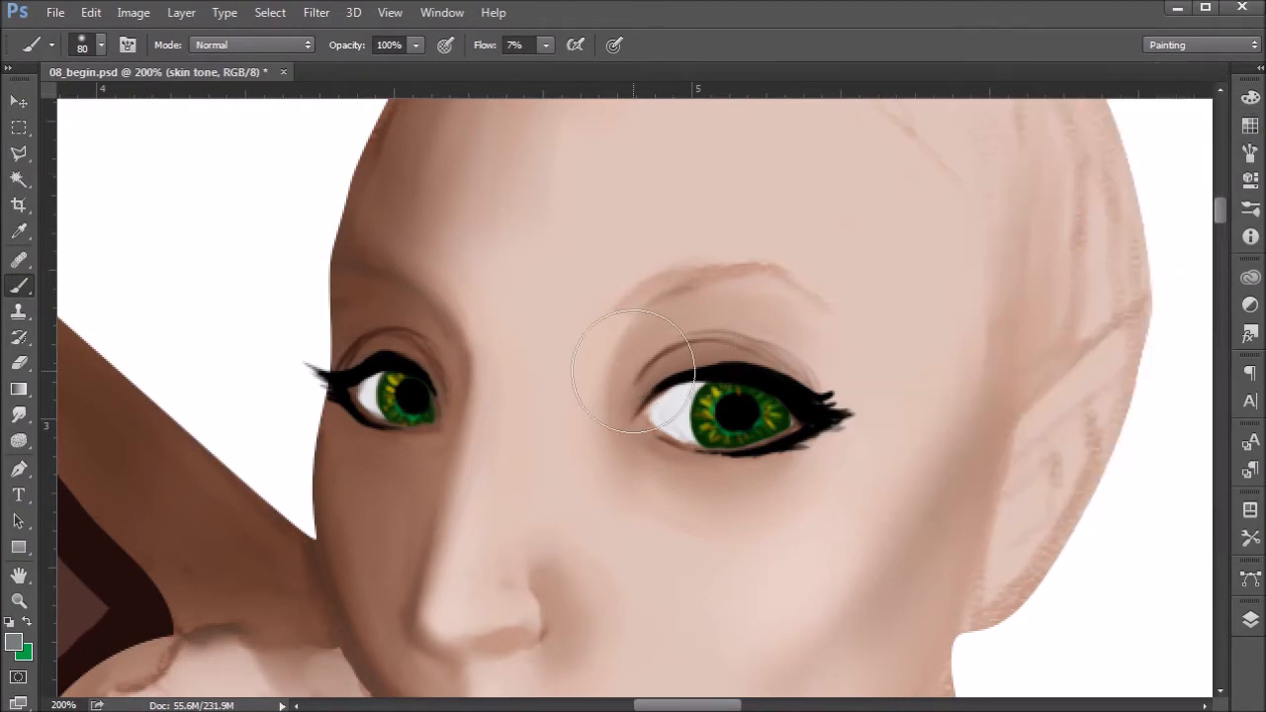
key("bracketleft")
key("bracketleft")
key("bracketleft")
key("bracketleft")
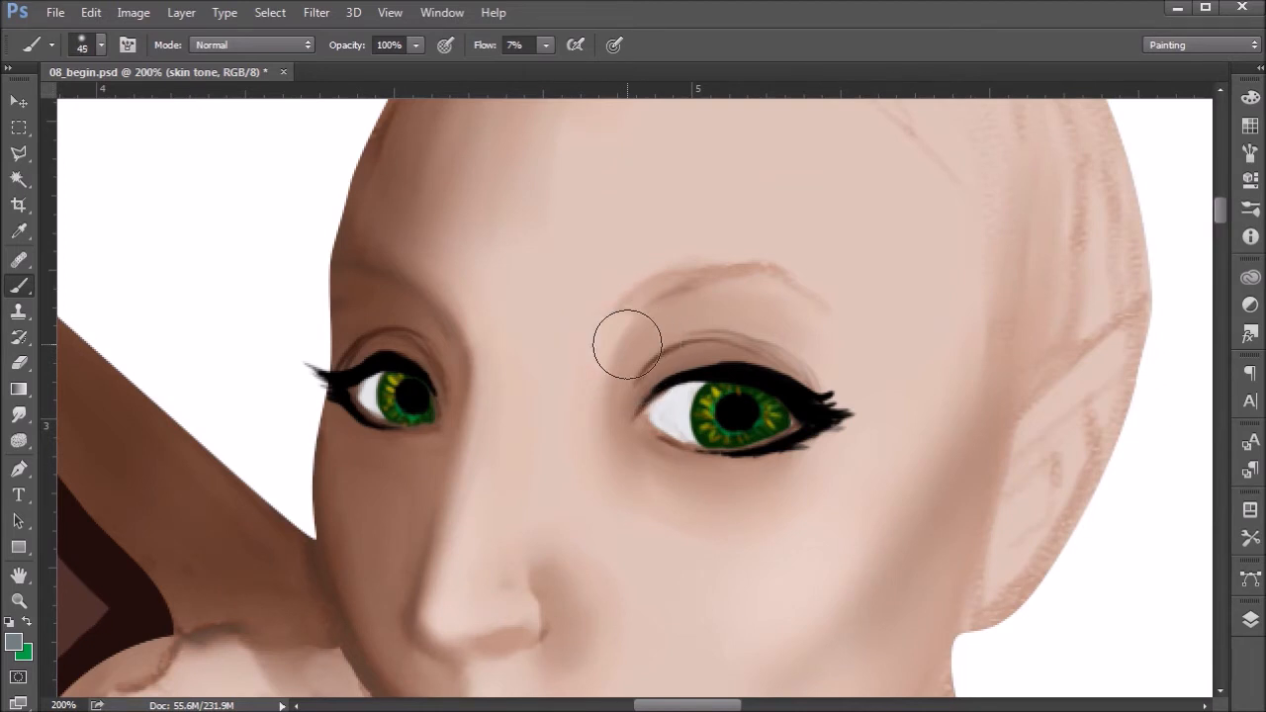
Switch the brush to Multiply mode and shade soft grey eyeshadow over the lit eye's upper lid.
left_click(267, 44)
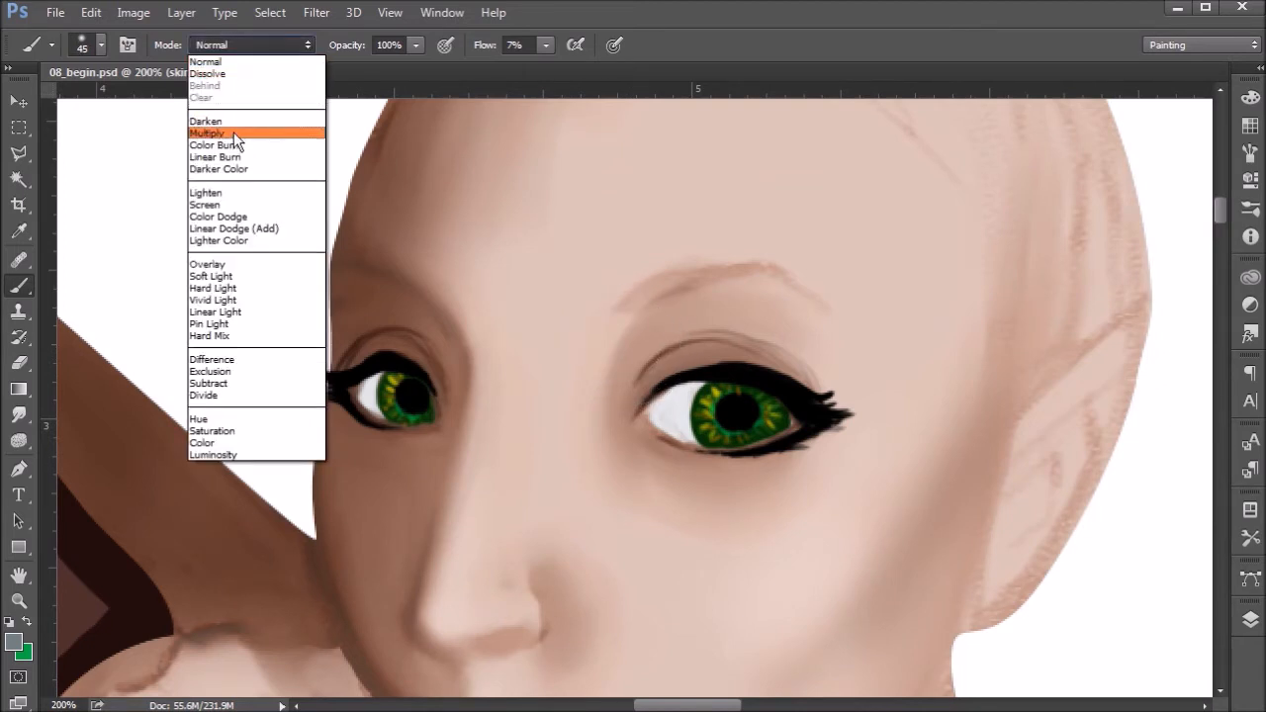
left_click(233, 134)
key("bracketleft")
mouse_move(640, 382)
left_mouse_down()
mouse_move(680, 354)
mouse_move(651, 360)
mouse_move(681, 338)
mouse_move(663, 378)
mouse_move(734, 358)
mouse_move(651, 367)
mouse_move(742, 361)
mouse_move(697, 348)
mouse_move(807, 372)
mouse_move(653, 358)
mouse_move(812, 384)
mouse_move(647, 359)
mouse_move(853, 383)
mouse_move(681, 345)
mouse_move(818, 397)
mouse_move(818, 382)
mouse_move(660, 360)
mouse_move(834, 426)
mouse_move(838, 384)
mouse_move(814, 393)
mouse_move(809, 374)
mouse_move(824, 401)
left_mouse_up()
Deepen the lit eye's smoky shadow at 25 px, extending it past the outer corner and below the lower lid.
key("bracketleft")
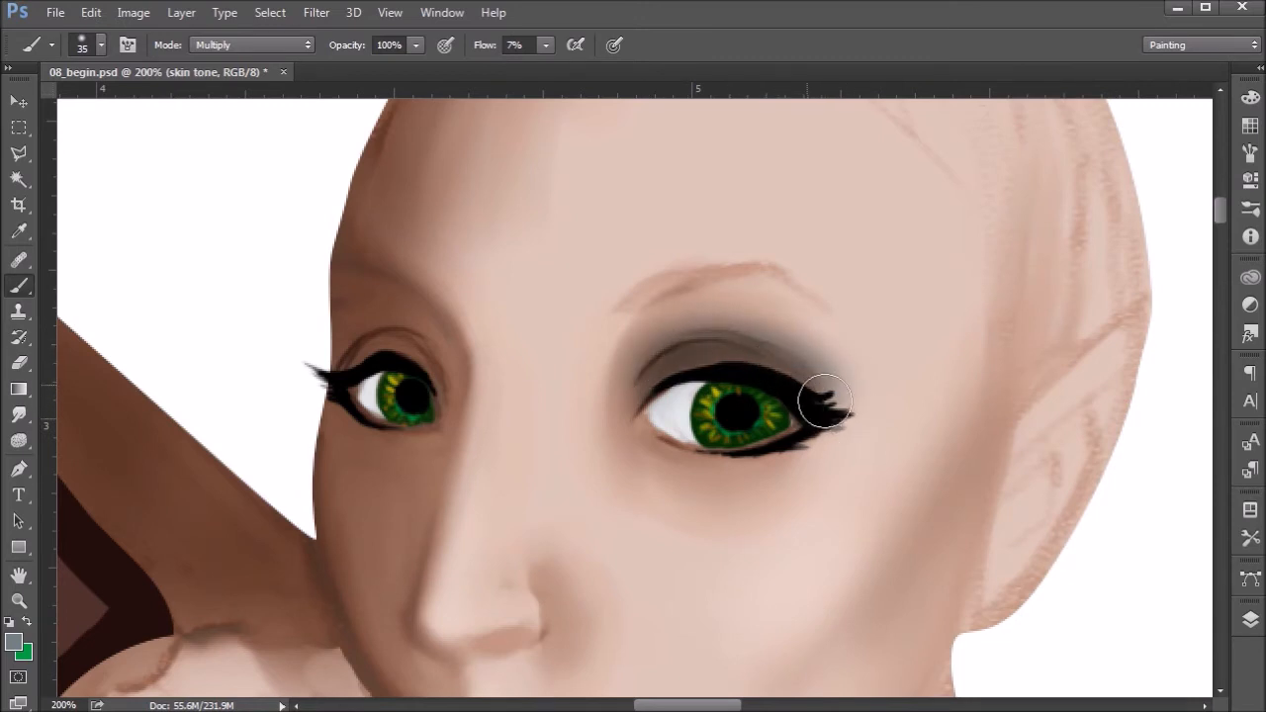
key("bracketleft")
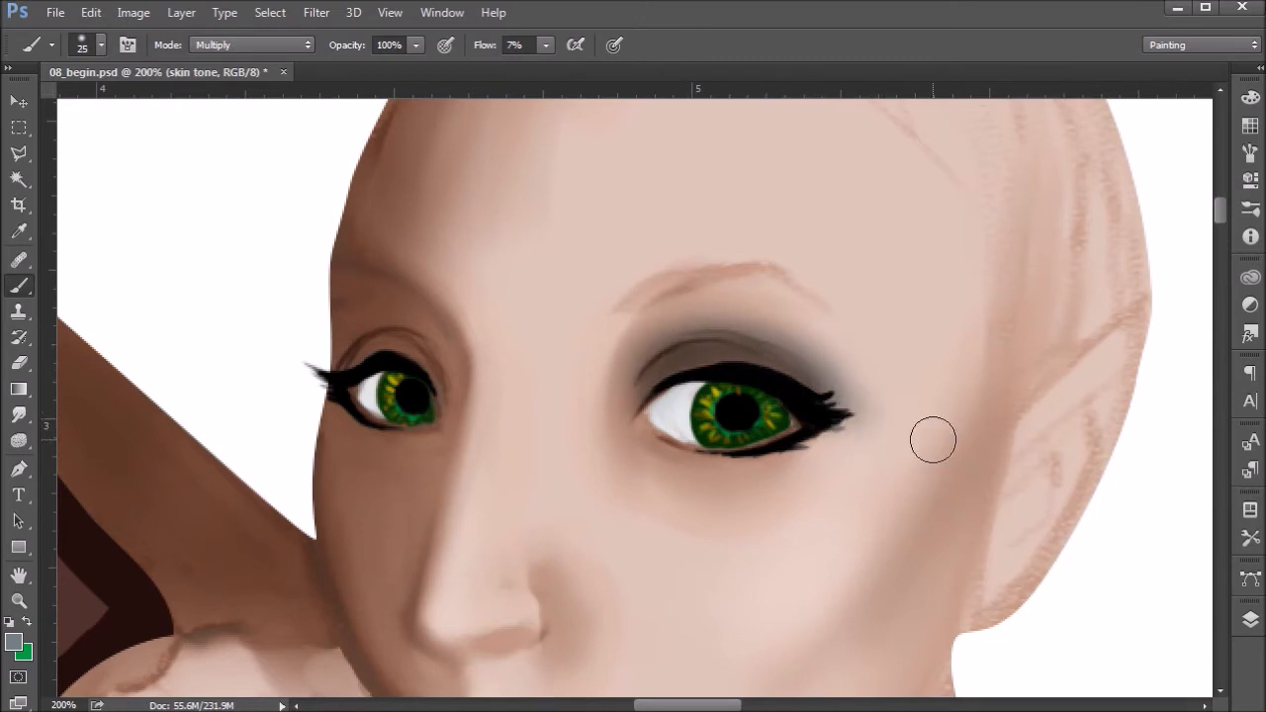
mouse_move(815, 396)
left_mouse_down()
mouse_move(786, 367)
mouse_move(653, 373)
mouse_move(795, 370)
mouse_move(805, 390)
mouse_move(857, 405)
mouse_move(802, 425)
mouse_move(843, 416)
mouse_move(825, 424)
mouse_move(682, 429)
mouse_move(732, 451)
mouse_move(797, 399)
mouse_move(630, 396)
mouse_move(667, 373)
mouse_move(828, 403)
mouse_move(831, 418)
mouse_move(812, 427)
mouse_move(840, 410)
mouse_move(849, 419)
mouse_move(662, 433)
mouse_move(842, 412)
mouse_move(755, 461)
mouse_move(885, 348)
left_mouse_up()
mouse_move(831, 389)
left_mouse_down()
mouse_move(866, 408)
mouse_move(741, 357)
mouse_move(889, 424)
mouse_move(852, 378)
mouse_move(658, 433)
mouse_move(692, 457)
mouse_move(864, 410)
mouse_move(769, 454)
mouse_move(884, 380)
mouse_move(752, 341)
mouse_move(896, 431)
left_mouse_up()
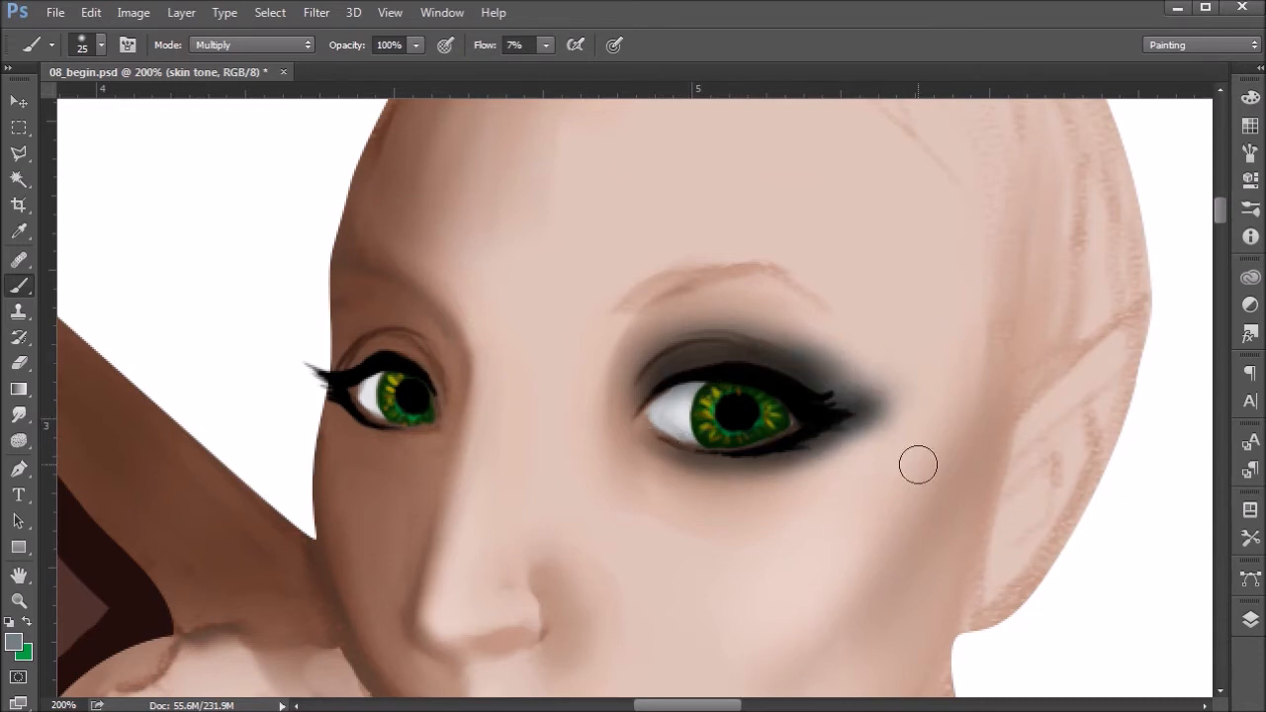
Shade matching smoky grey around the shaded eye's lids and darken the outer edge of the lit eye's iris.
mouse_move(399, 357)
left_mouse_down()
mouse_move(368, 378)
mouse_move(423, 346)
mouse_move(406, 340)
mouse_move(431, 386)
mouse_move(346, 370)
mouse_move(396, 351)
mouse_move(320, 391)
mouse_move(367, 356)
mouse_move(330, 413)
mouse_move(334, 379)
mouse_move(369, 364)
mouse_move(328, 405)
mouse_move(403, 362)
mouse_move(417, 380)
mouse_move(363, 363)
mouse_move(435, 379)
mouse_move(439, 395)
mouse_move(383, 355)
mouse_move(394, 333)
mouse_move(359, 379)
mouse_move(333, 380)
mouse_move(340, 492)
mouse_move(356, 355)
mouse_move(328, 387)
mouse_move(340, 410)
mouse_move(394, 432)
mouse_move(331, 389)
mouse_move(388, 430)
mouse_move(337, 406)
mouse_move(403, 423)
mouse_move(379, 419)
mouse_move(348, 354)
mouse_move(436, 402)
mouse_move(333, 362)
mouse_move(393, 426)
mouse_move(322, 387)
mouse_move(389, 329)
mouse_move(352, 431)
mouse_move(334, 321)
mouse_move(373, 333)
mouse_move(342, 415)
mouse_move(326, 367)
mouse_move(329, 424)
mouse_move(361, 338)
mouse_move(367, 495)
left_mouse_up()
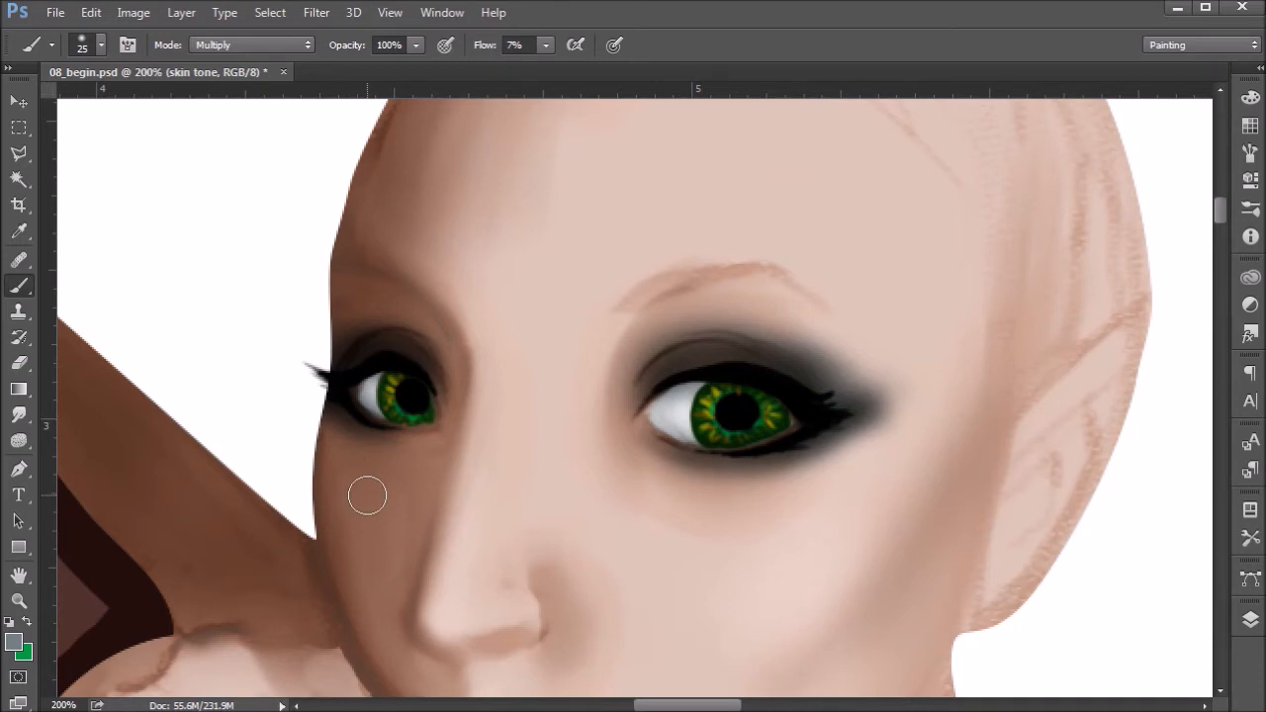
left_click_drag(791, 410, 789, 410)
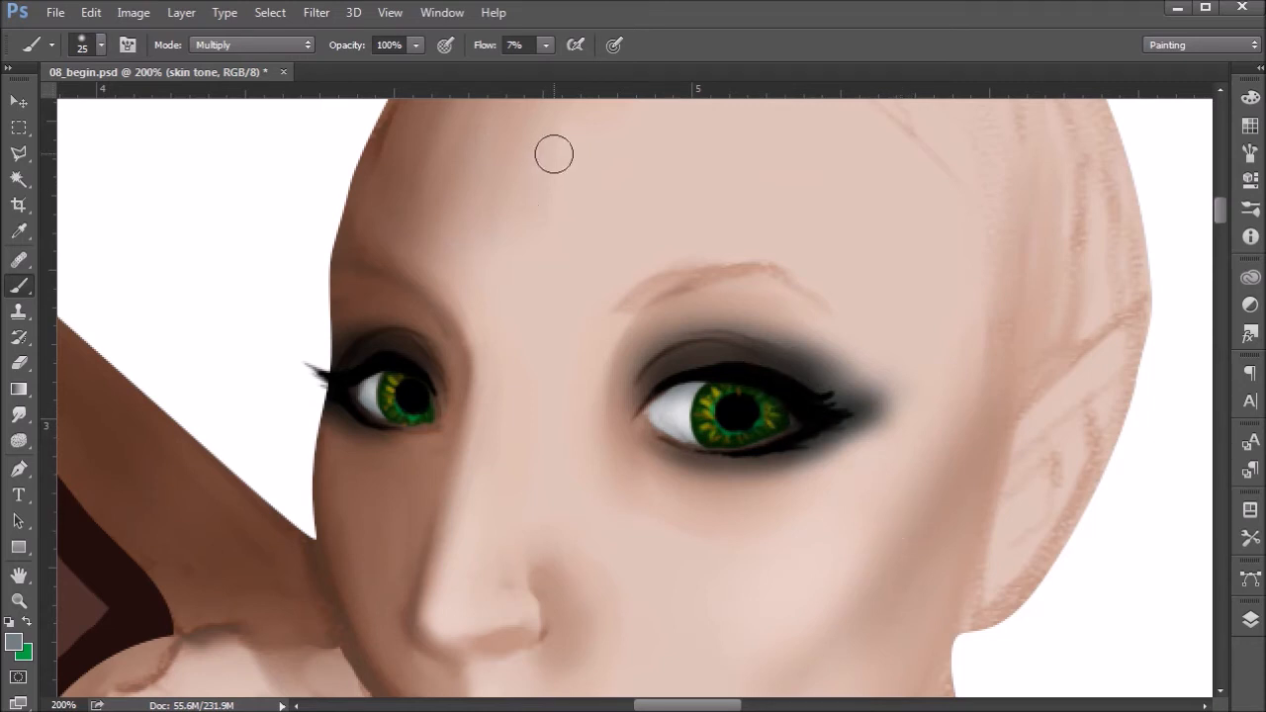
Return the brush to Normal mode and paint soft white glints across both irises' edges with a small white brush.
left_click(284, 45)
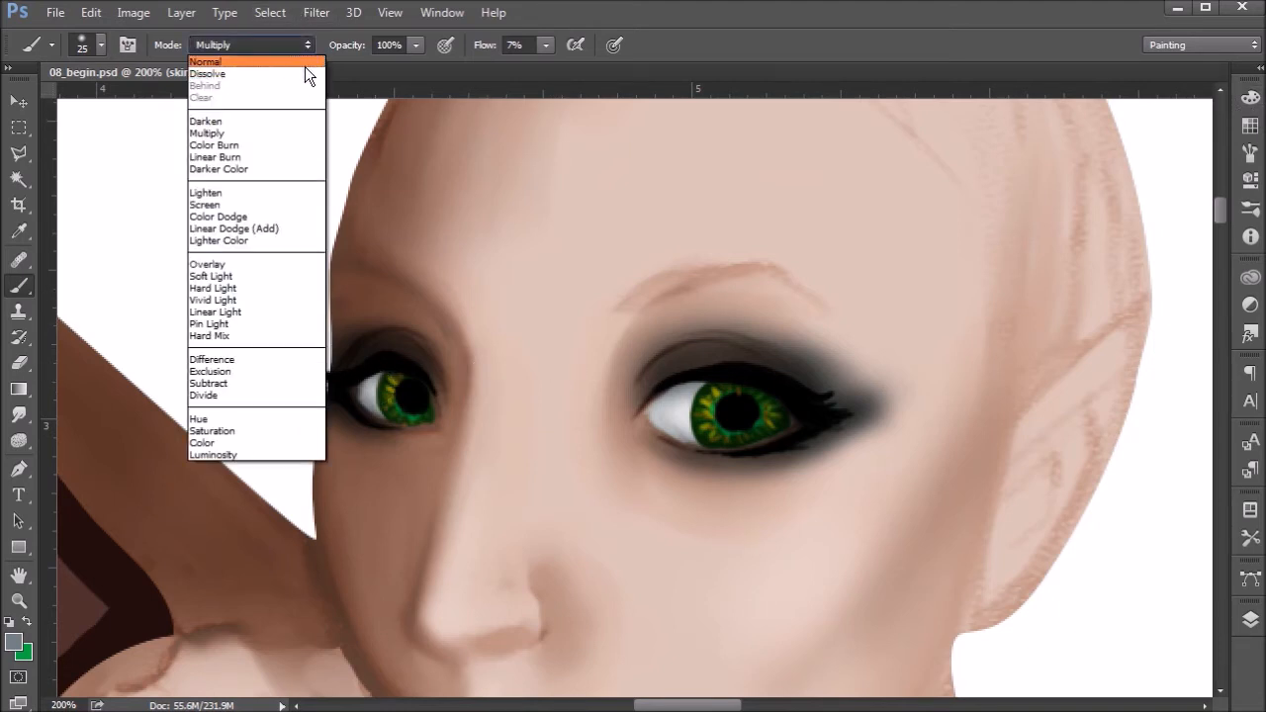
left_click(282, 61)
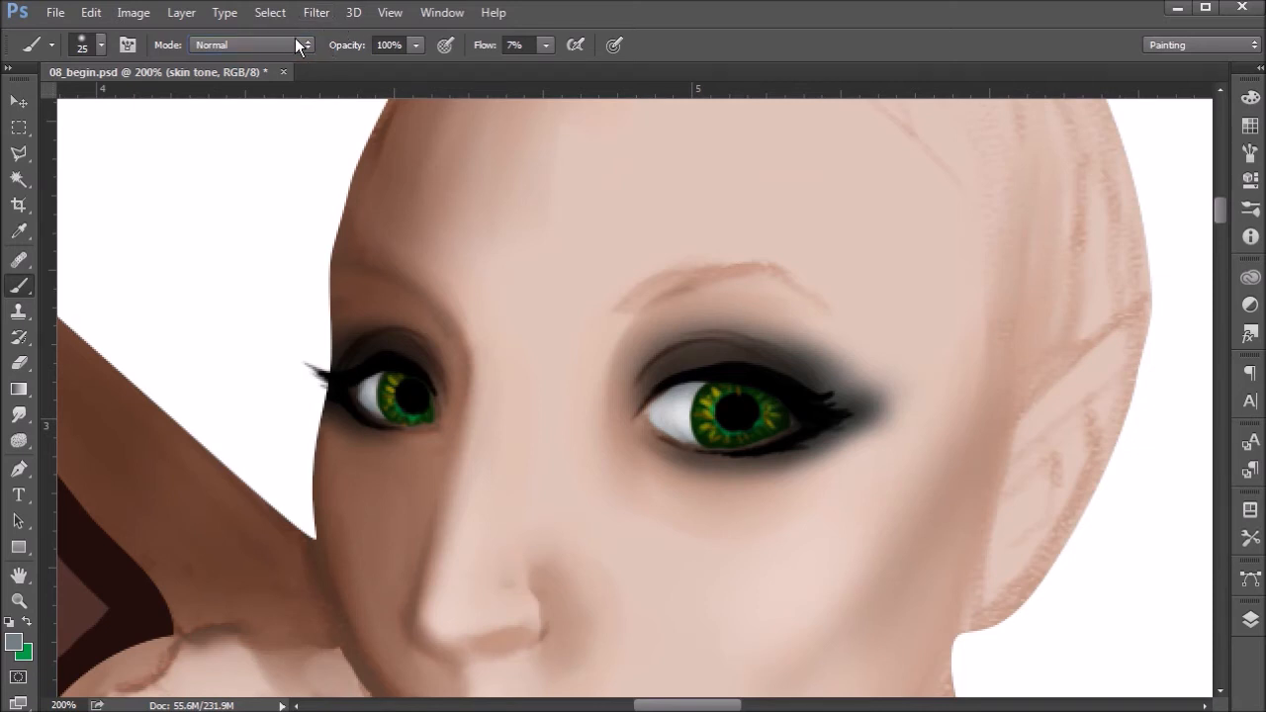
key("d")
key("x")
key("bracketleft")
key("bracketleft")
left_click_drag(717, 413, 690, 409)
left_click_drag(698, 404, 690, 412)
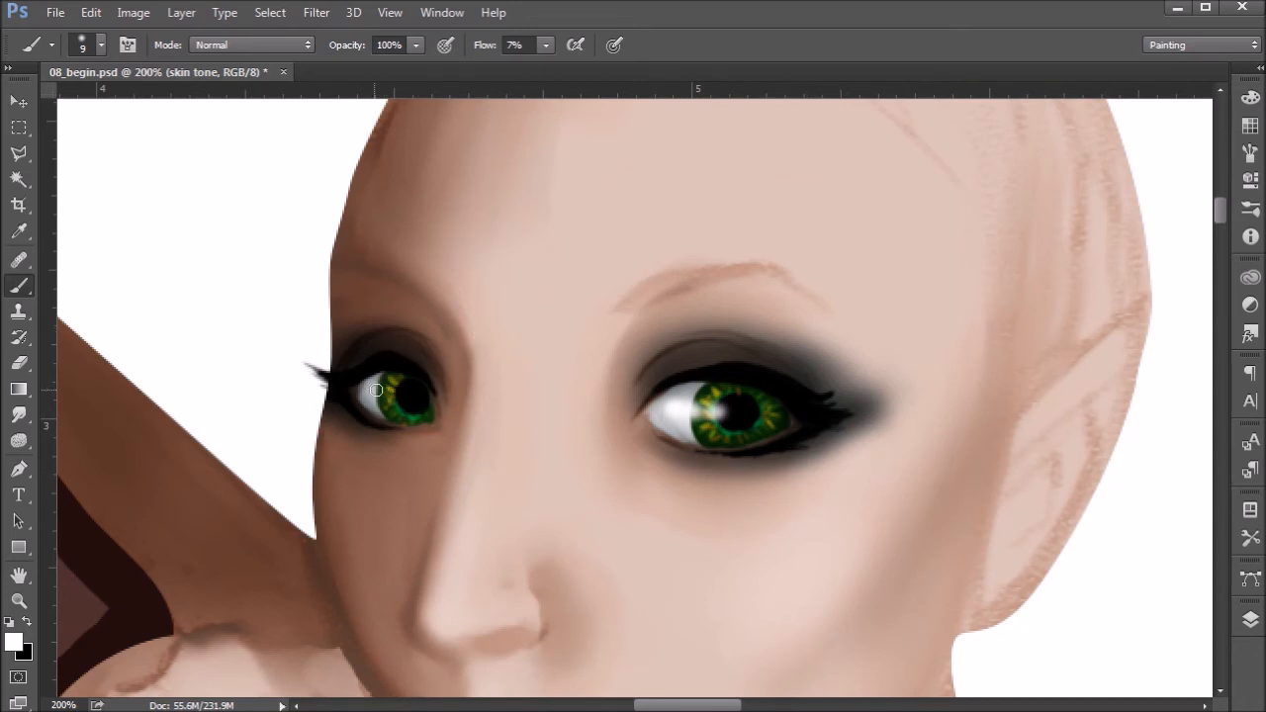
mouse_move(382, 391)
left_mouse_down()
mouse_move(412, 416)
mouse_move(463, 342)
mouse_move(395, 399)
left_mouse_up()
Add crisp white catchlights to both eyes with the line tool brush preset at 6 px, pressure-controlled opacity turned off.
left_click(50, 42)
left_click(141, 128)
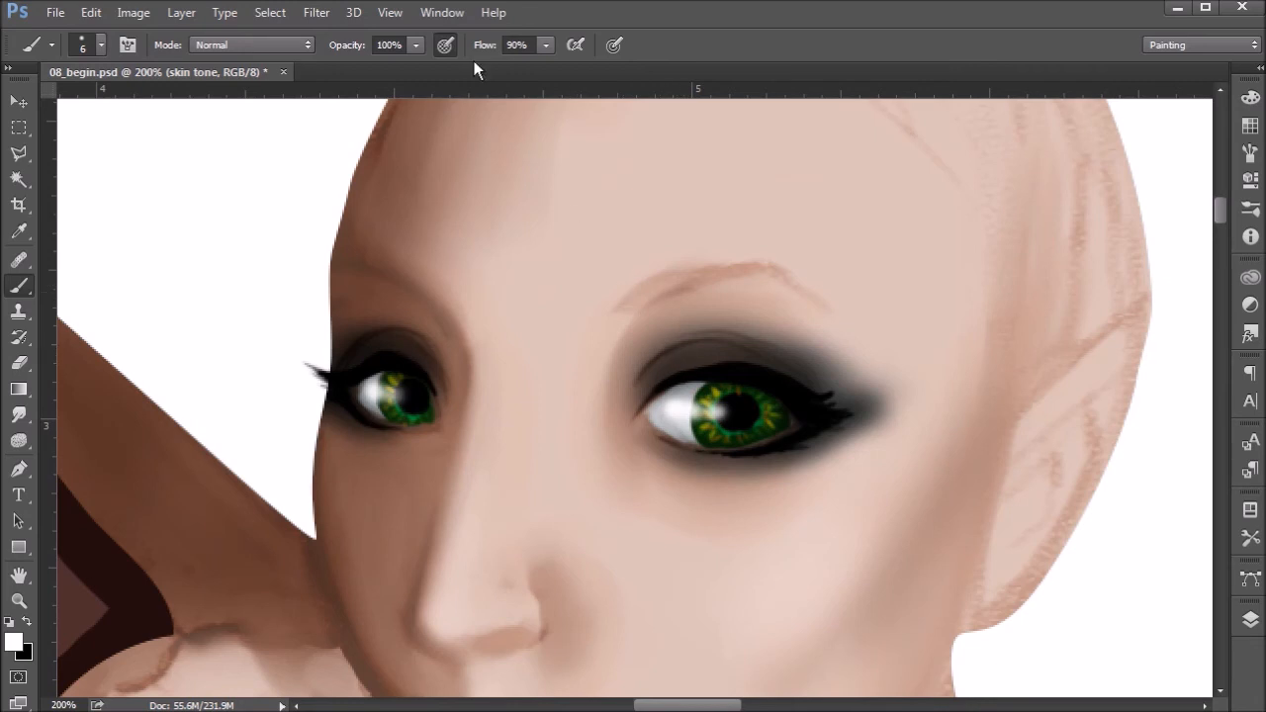
left_click(445, 44)
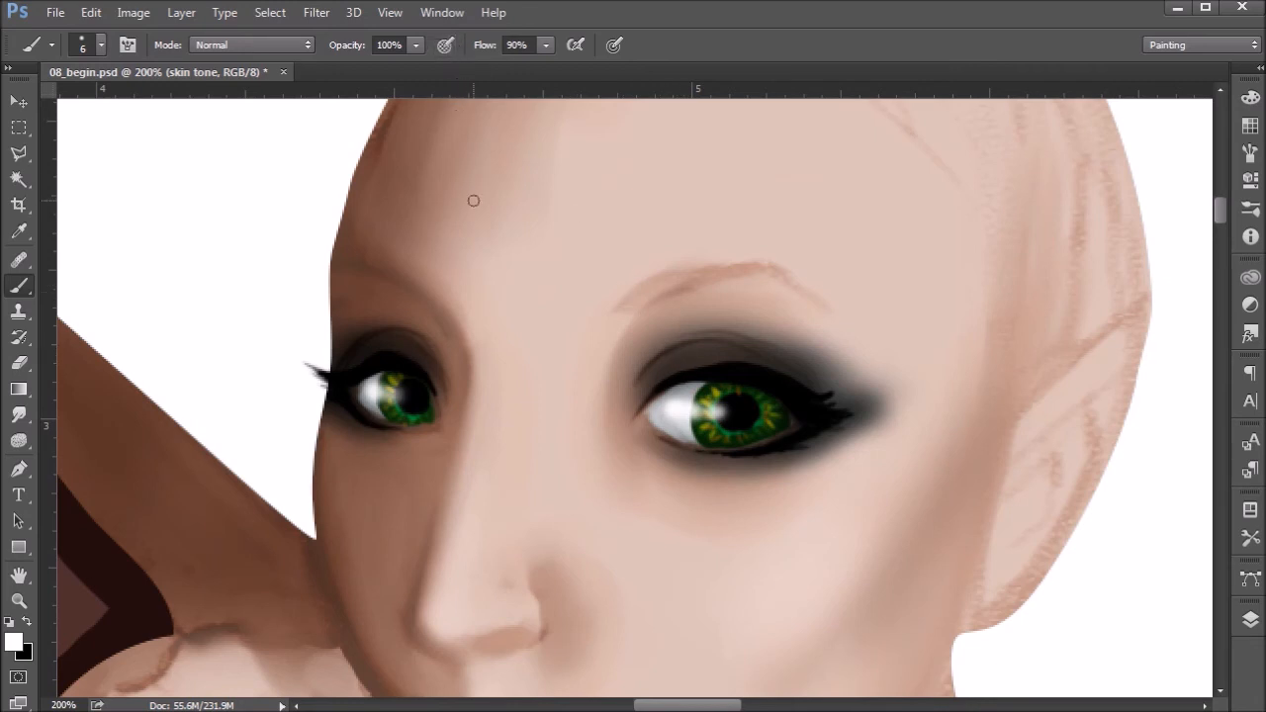
left_click(731, 412)
left_click(399, 397)
left_click(386, 393)
key("ctrl+minus")
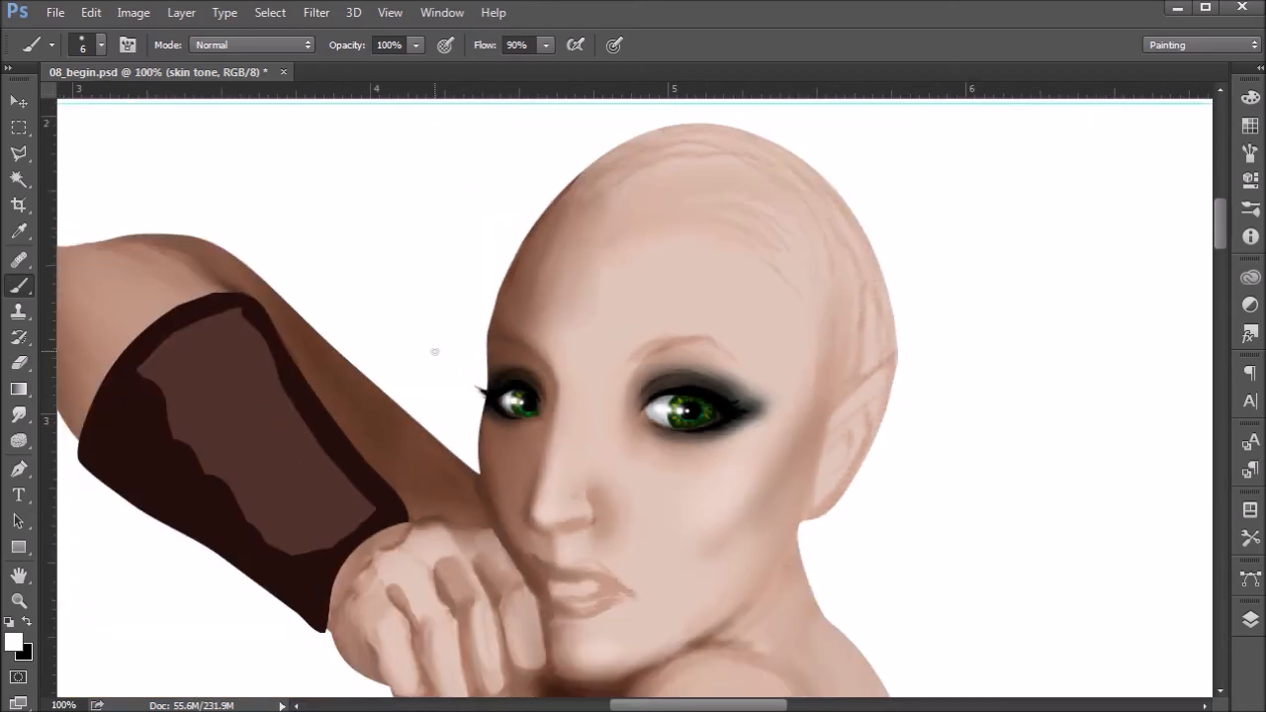
key("ctrl+plus")
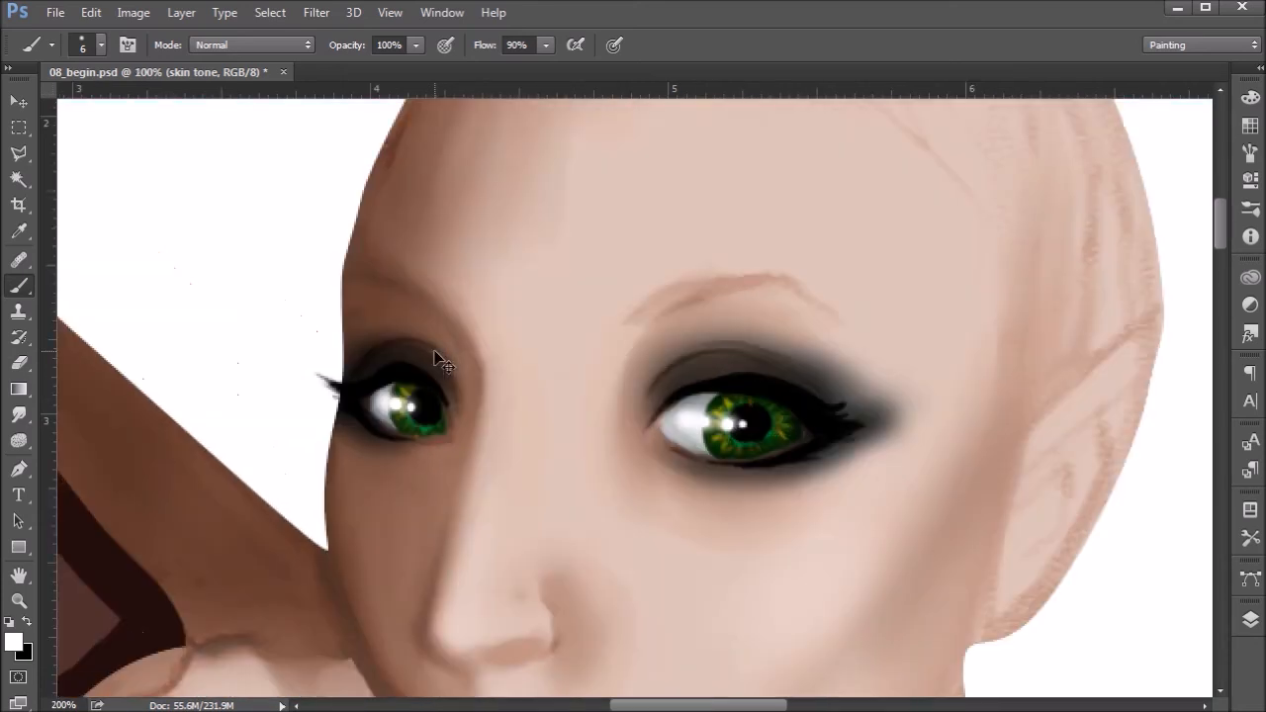
key("ctrl+minus")
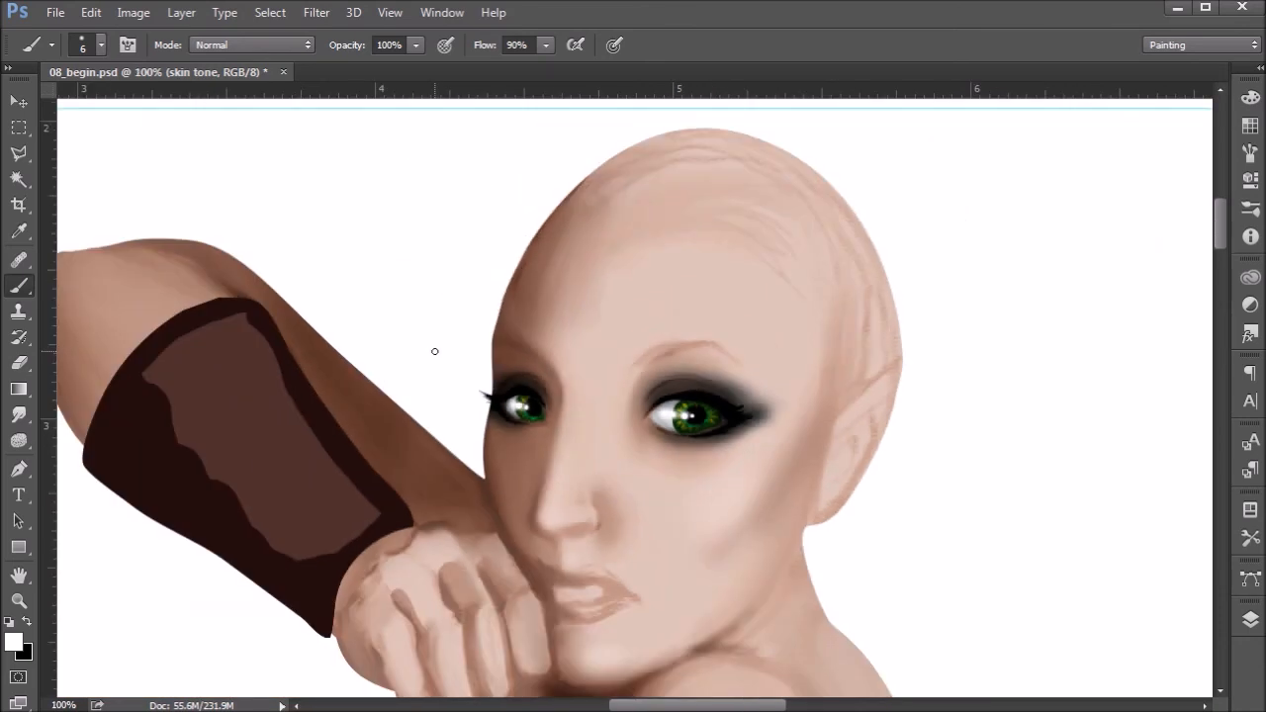